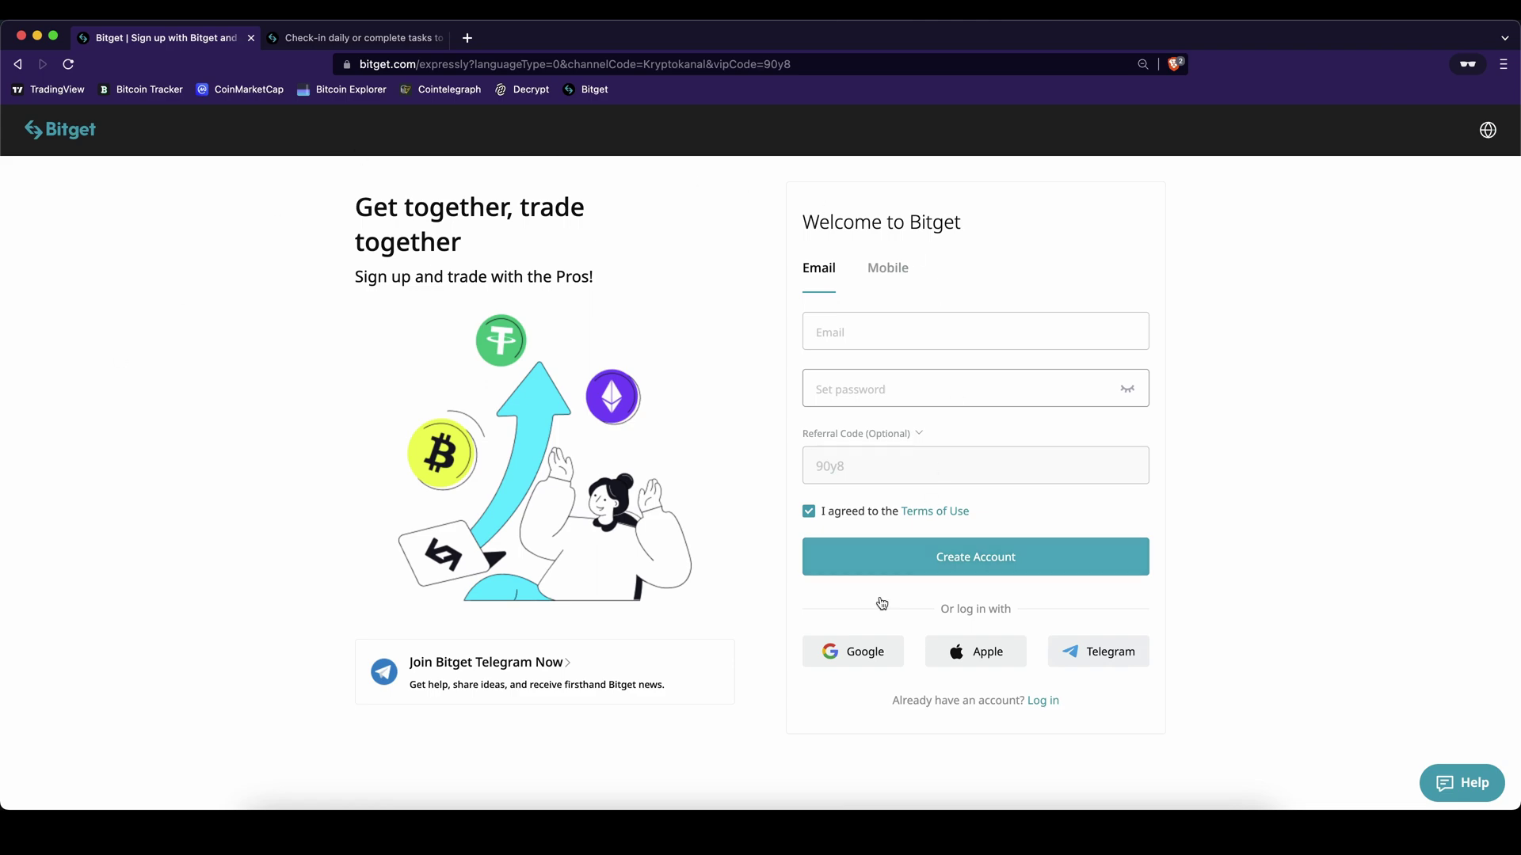
- Browse the points rewards page with its welcome pack, new-user tasks and redemption, then return to sign-up
click(417, 38)
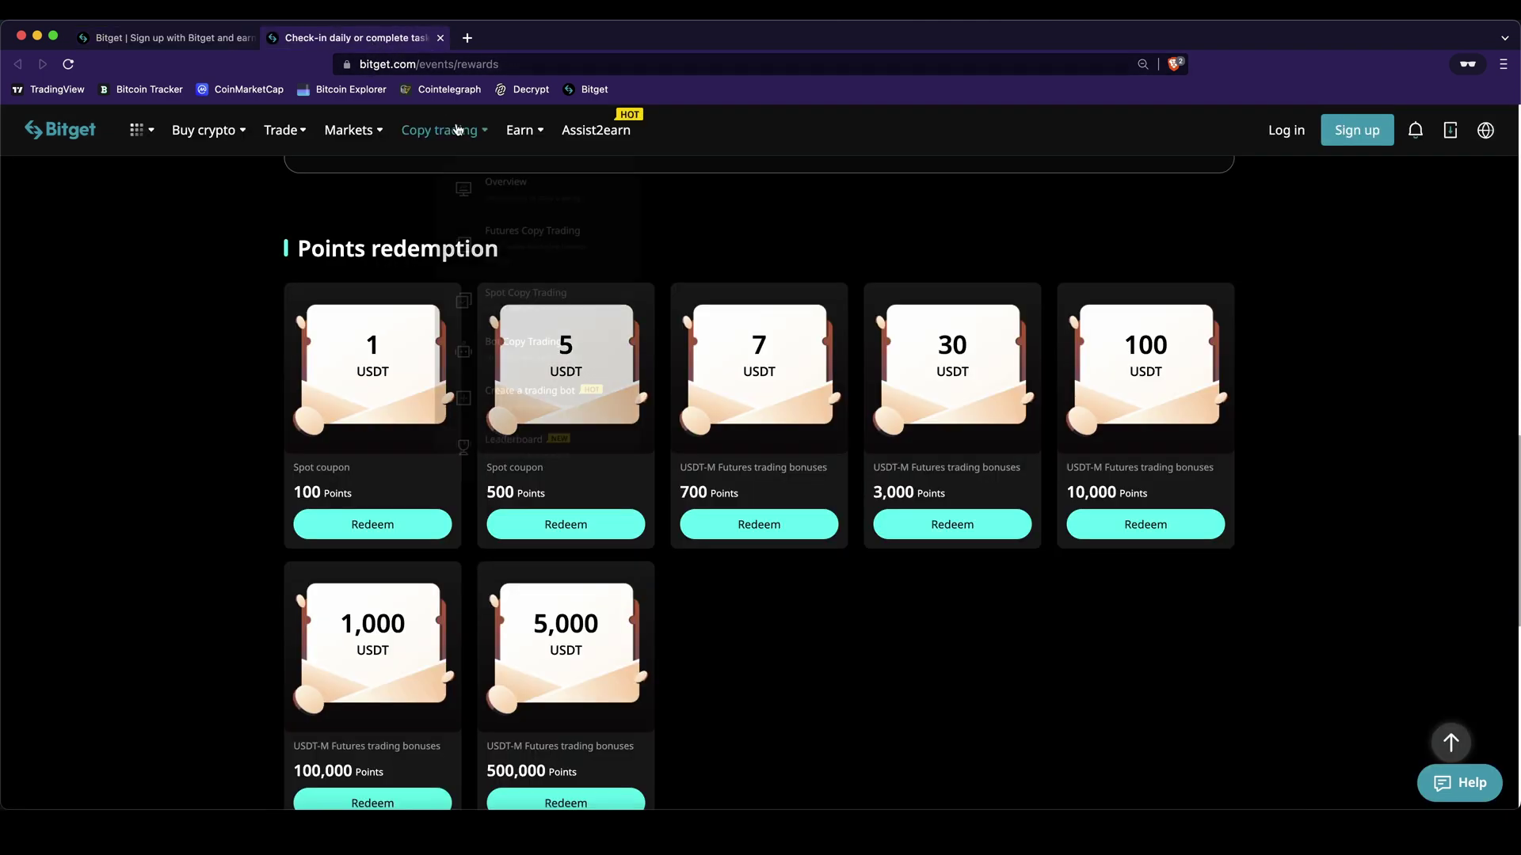
scroll(376, 341, up, 3)
scroll(376, 341, up, 8)
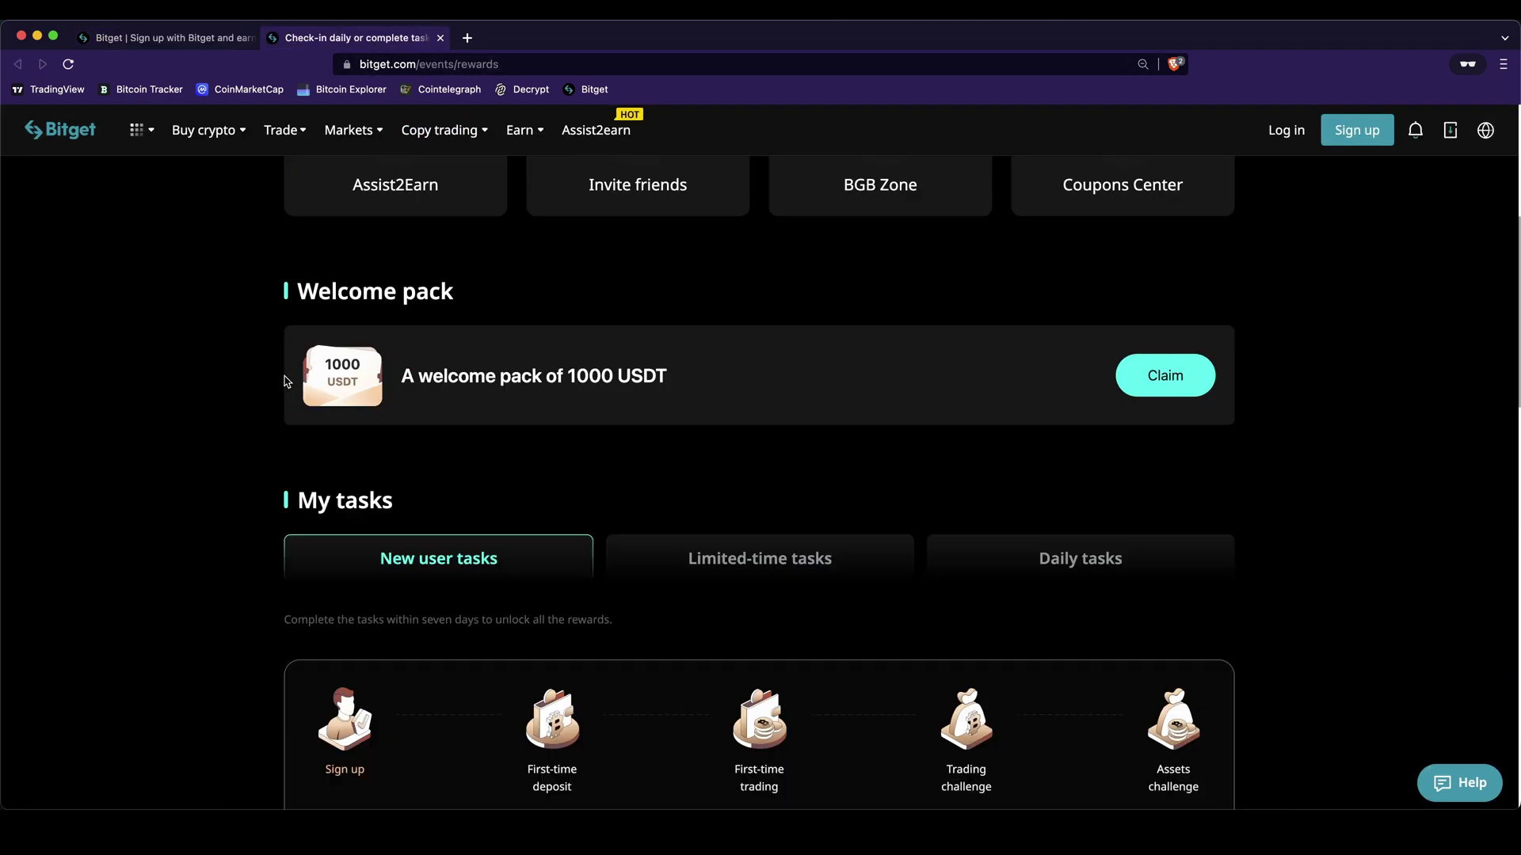
scroll(275, 387, up, 1)
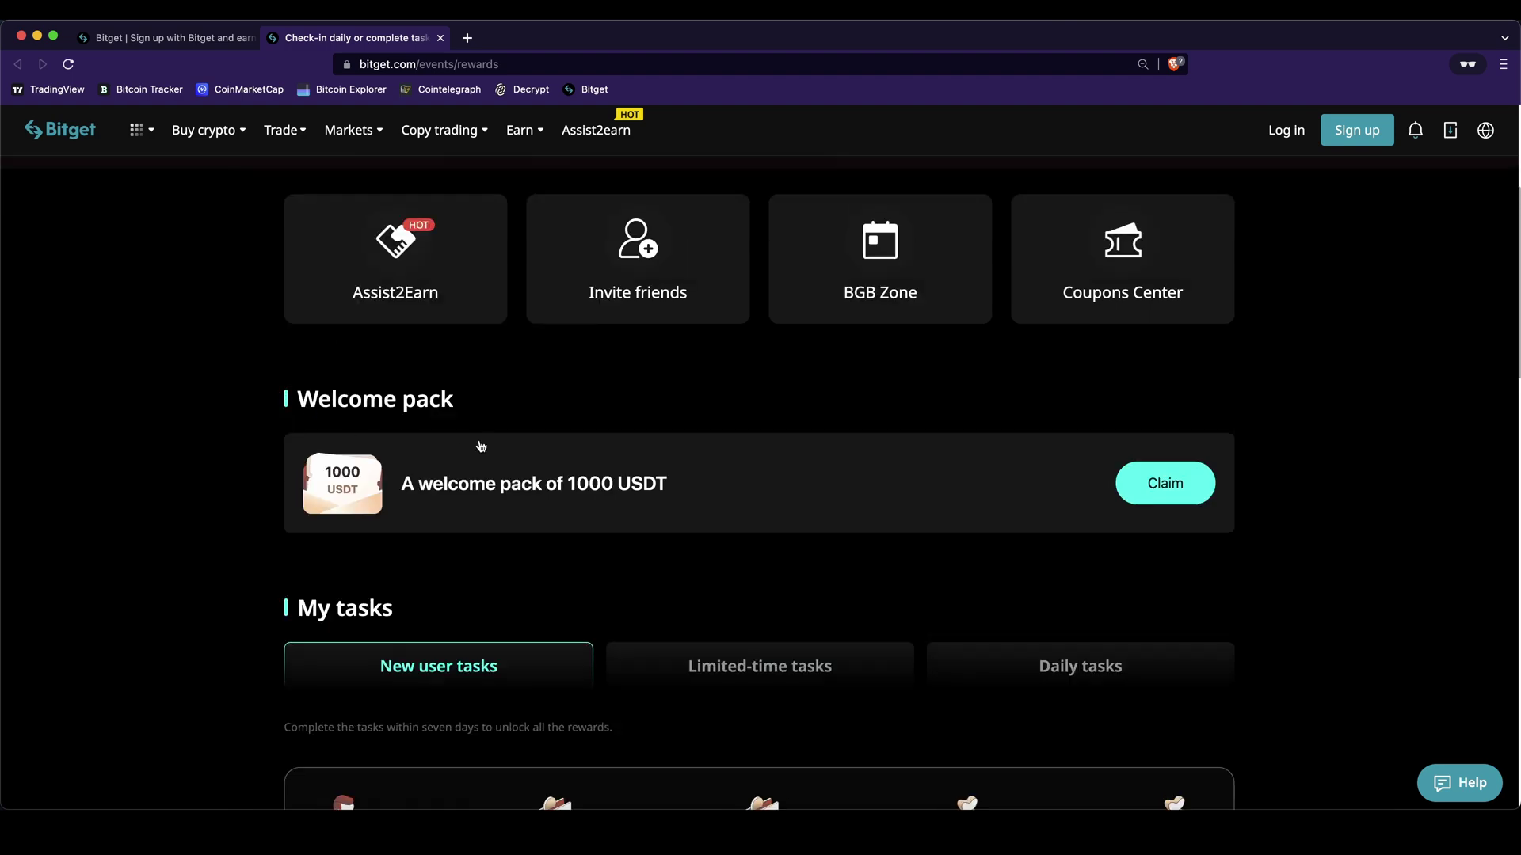
scroll(449, 505, down, 8)
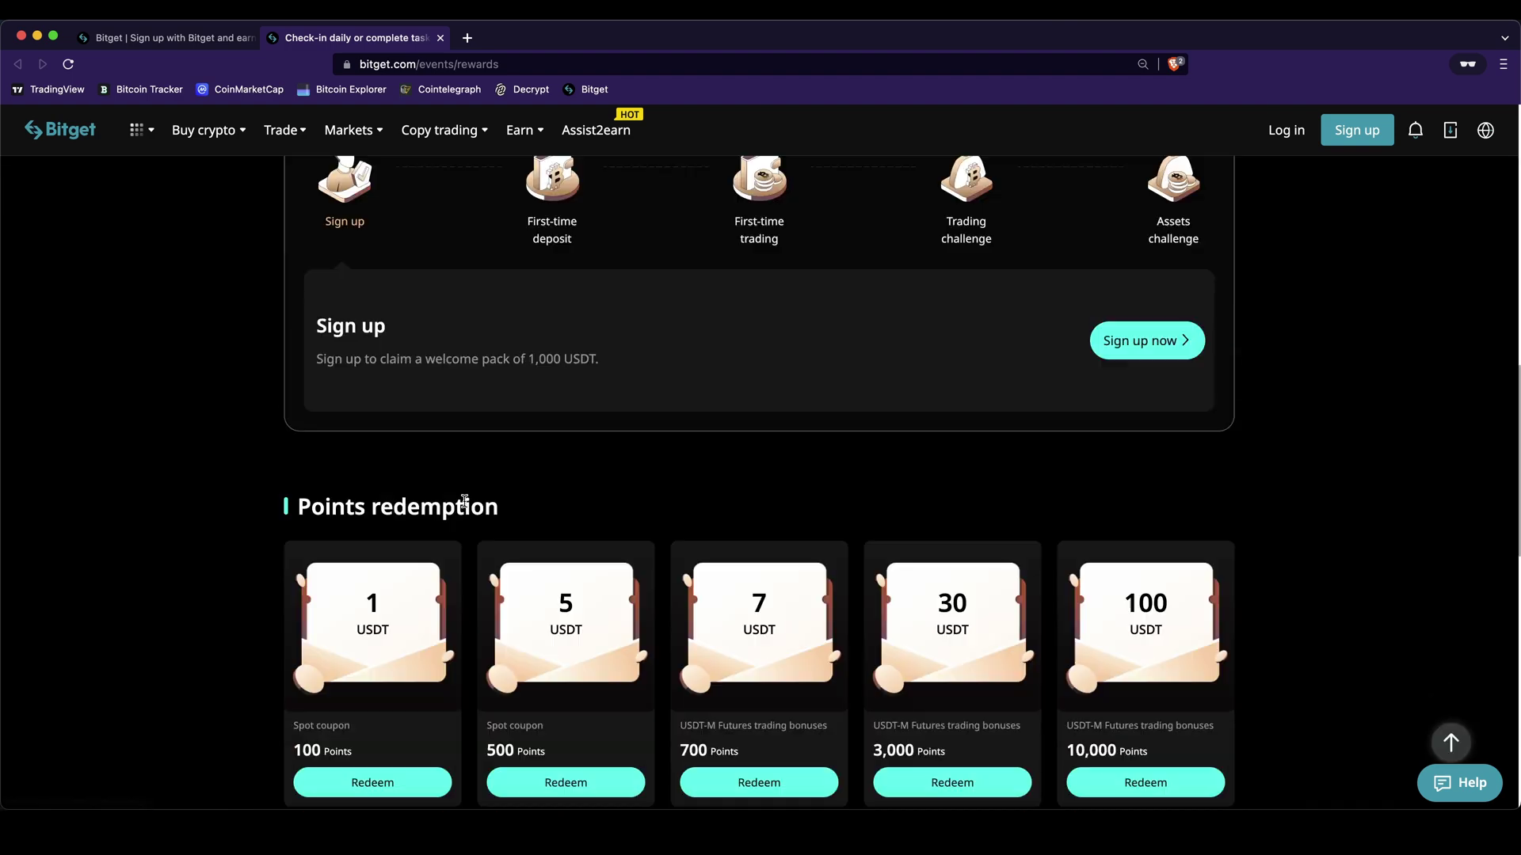
scroll(982, 471, down, 3)
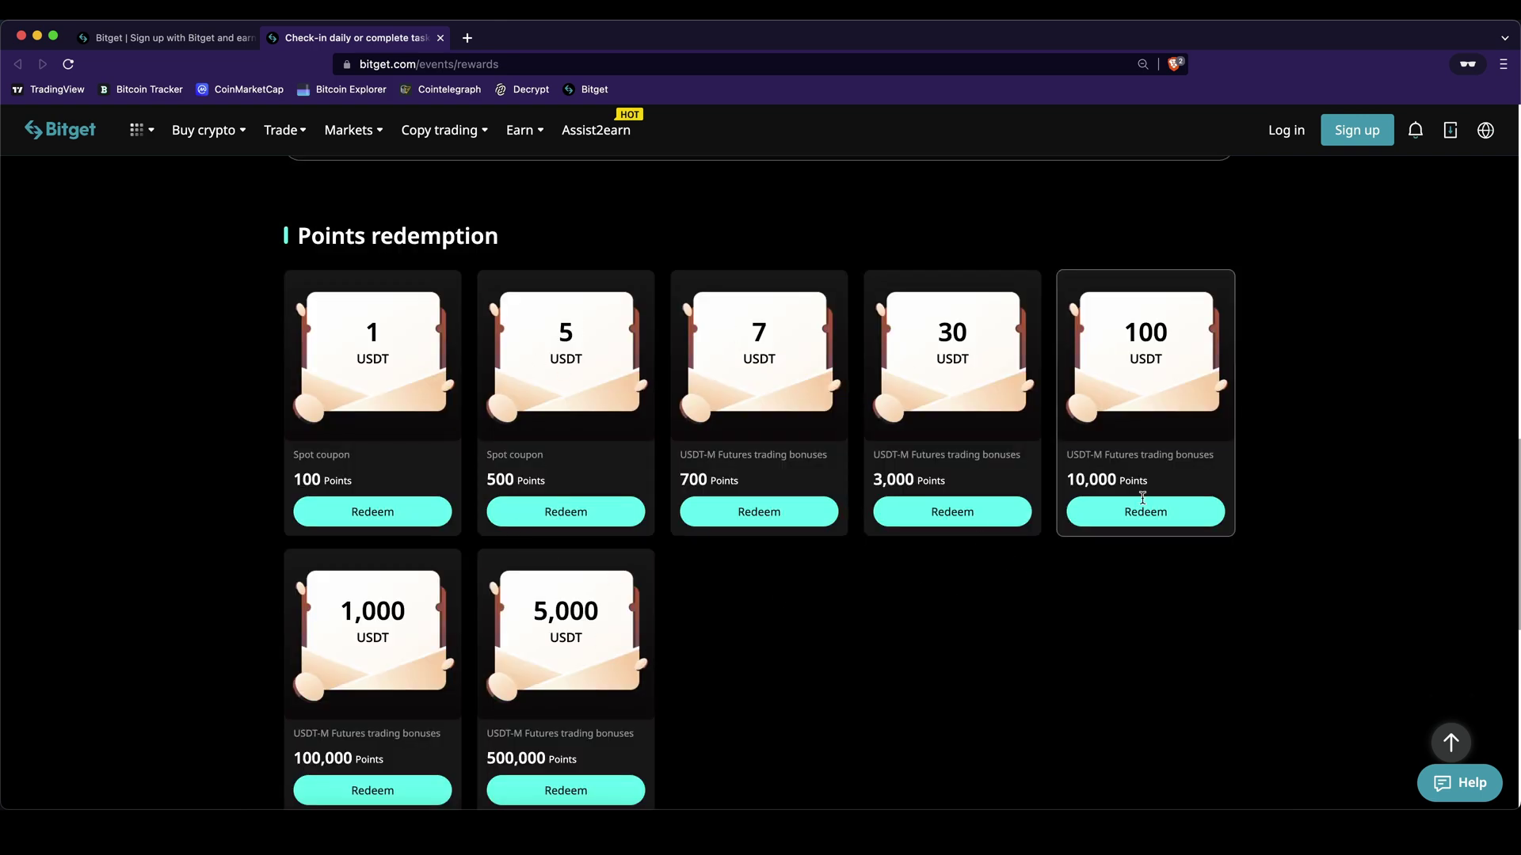
scroll(187, 312, up, 7)
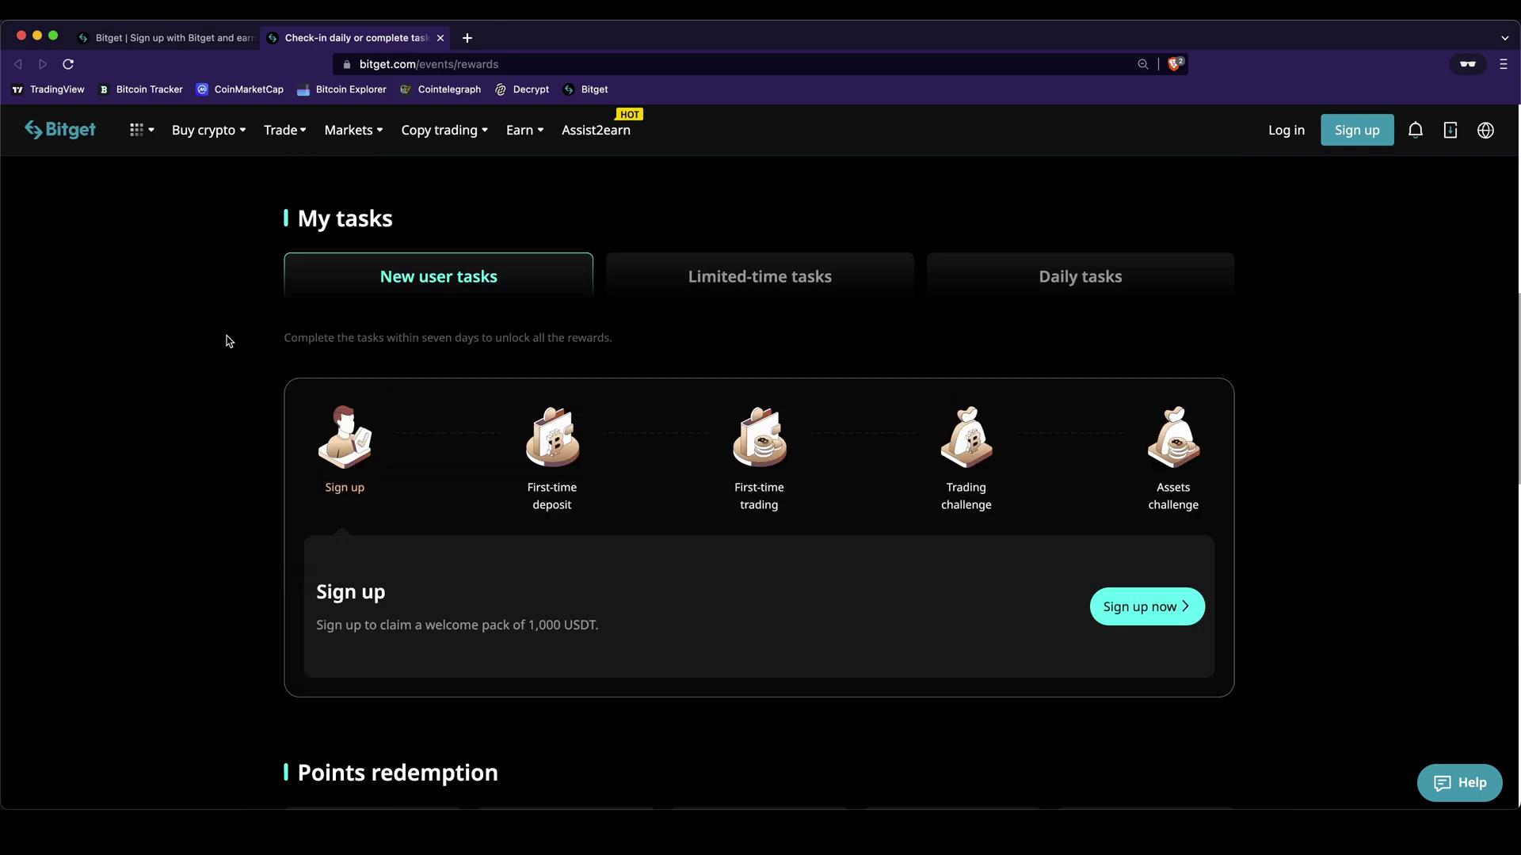
mouse_move(144, 133)
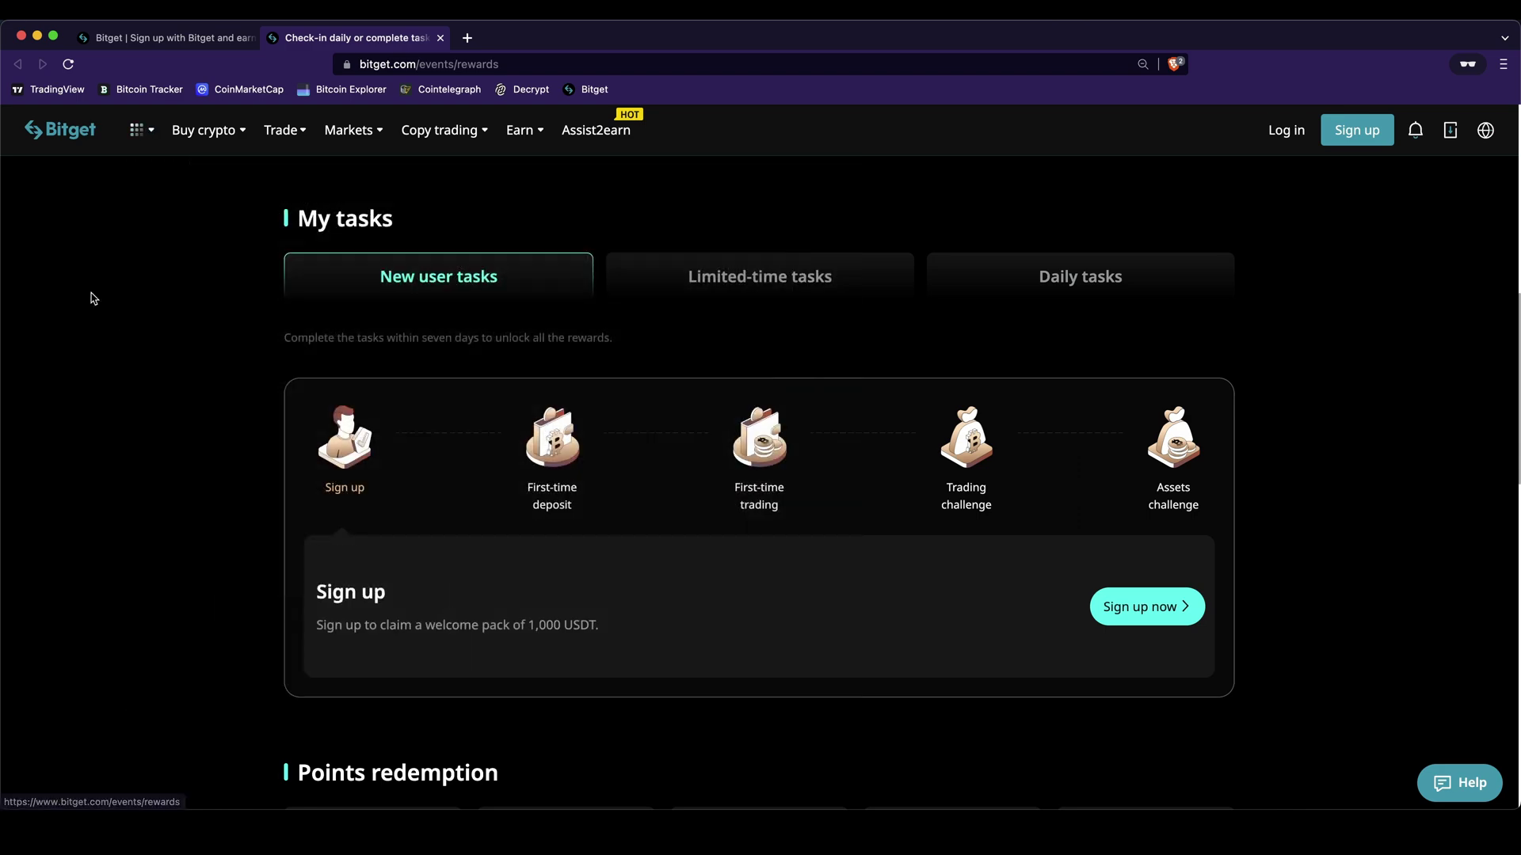
click(210, 48)
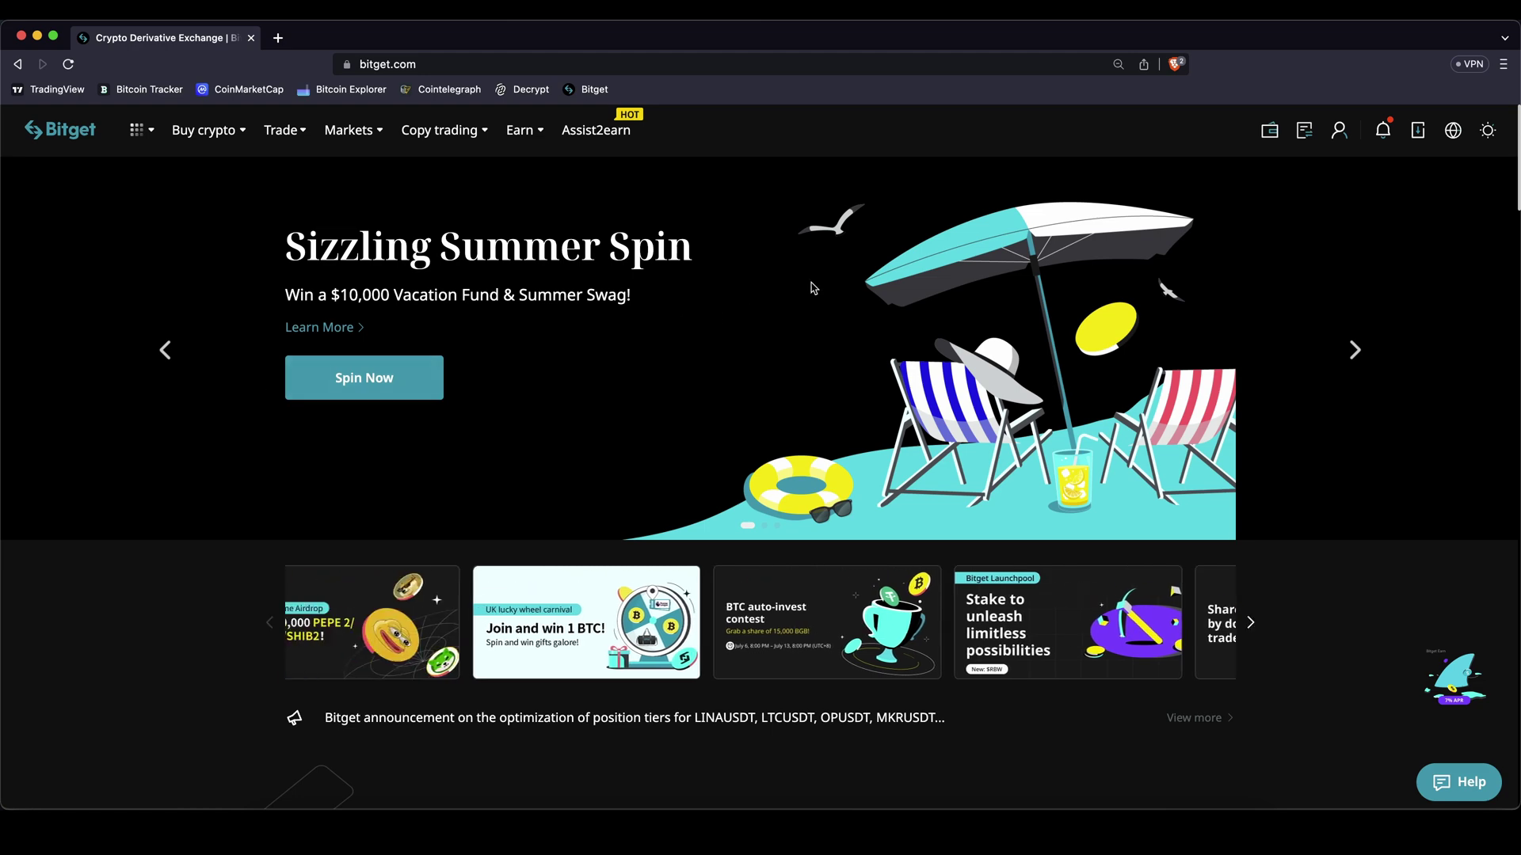
- Open the crypto Deposit page from the wallet menu, keeping USDT as the coin
mouse_move(1267, 136)
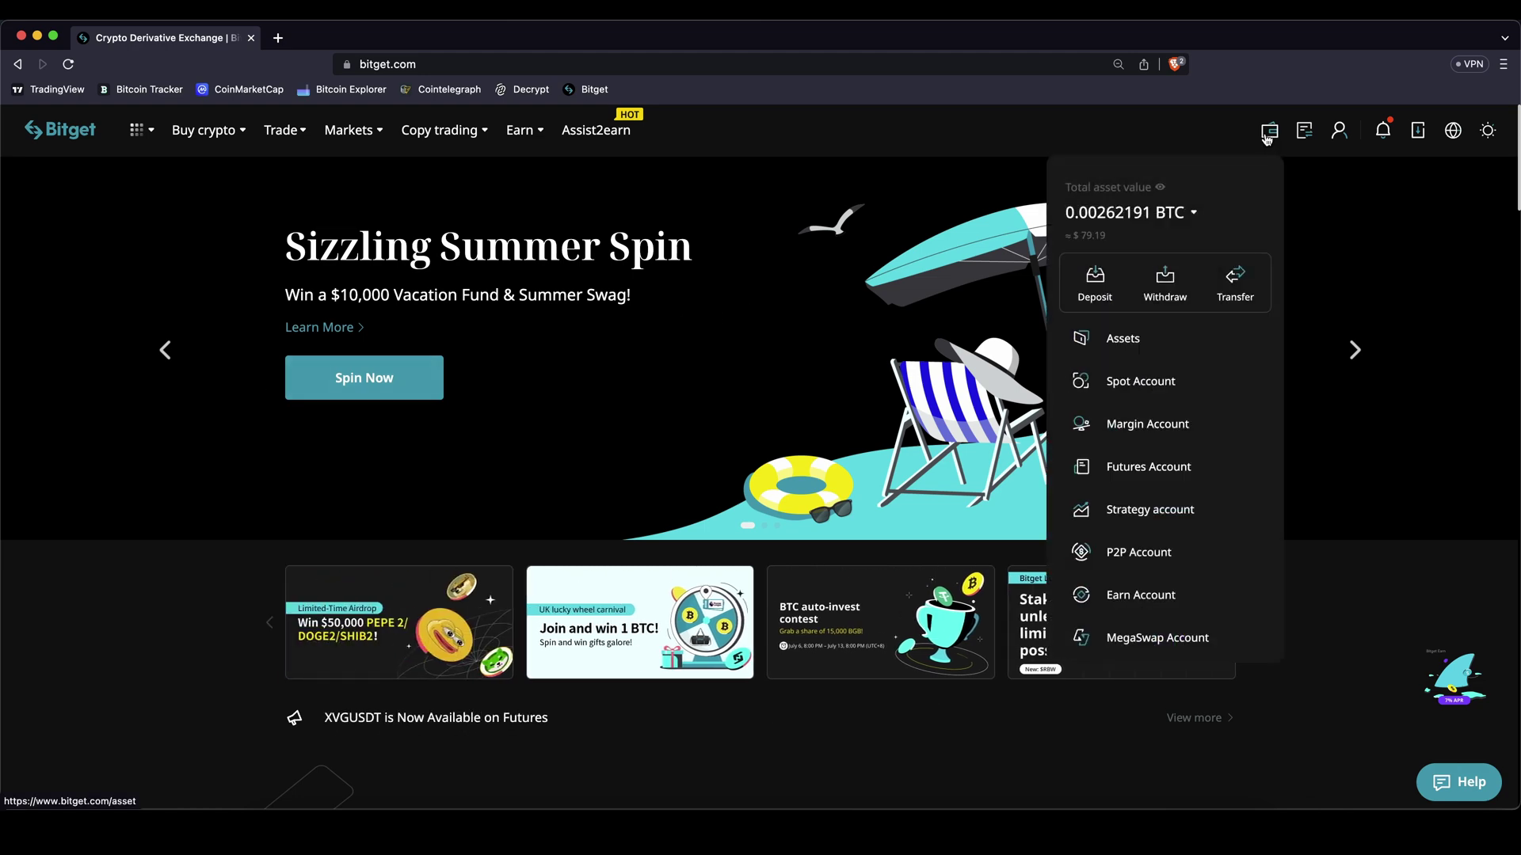
click(1107, 289)
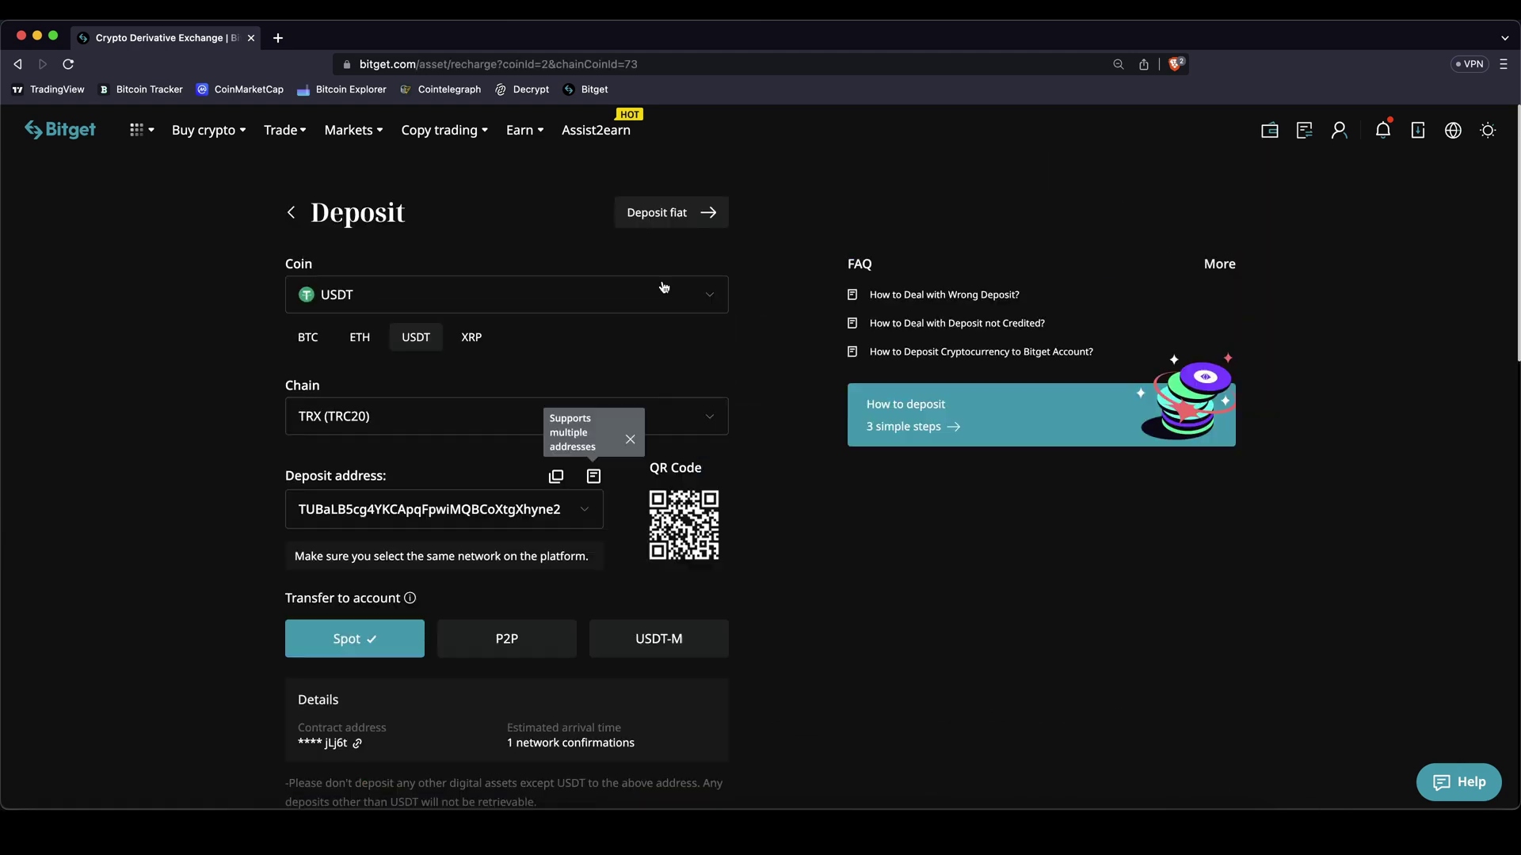
click(345, 295)
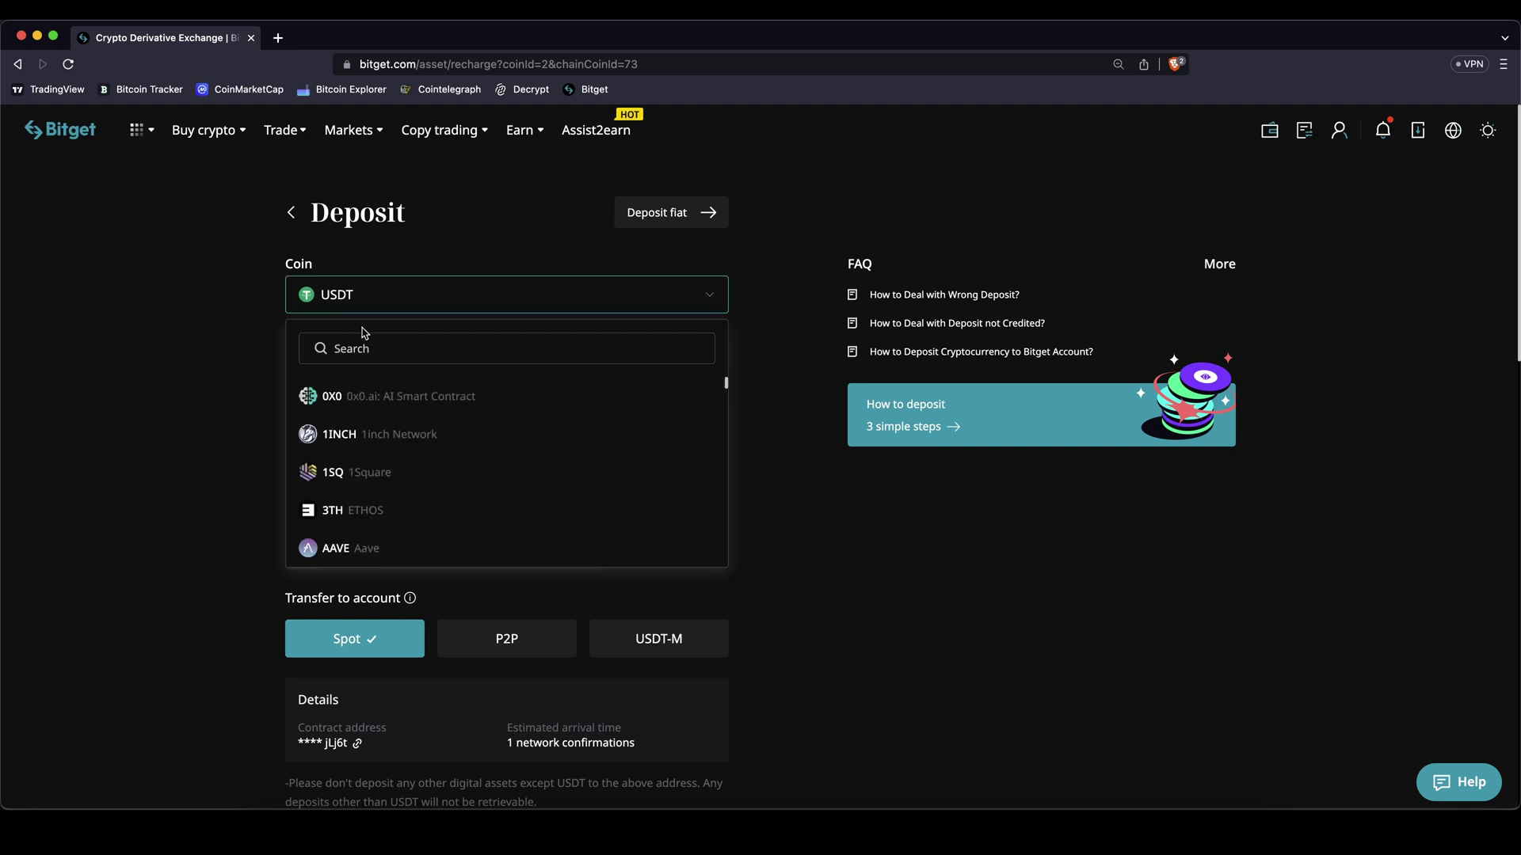
scroll(396, 447, down, 10)
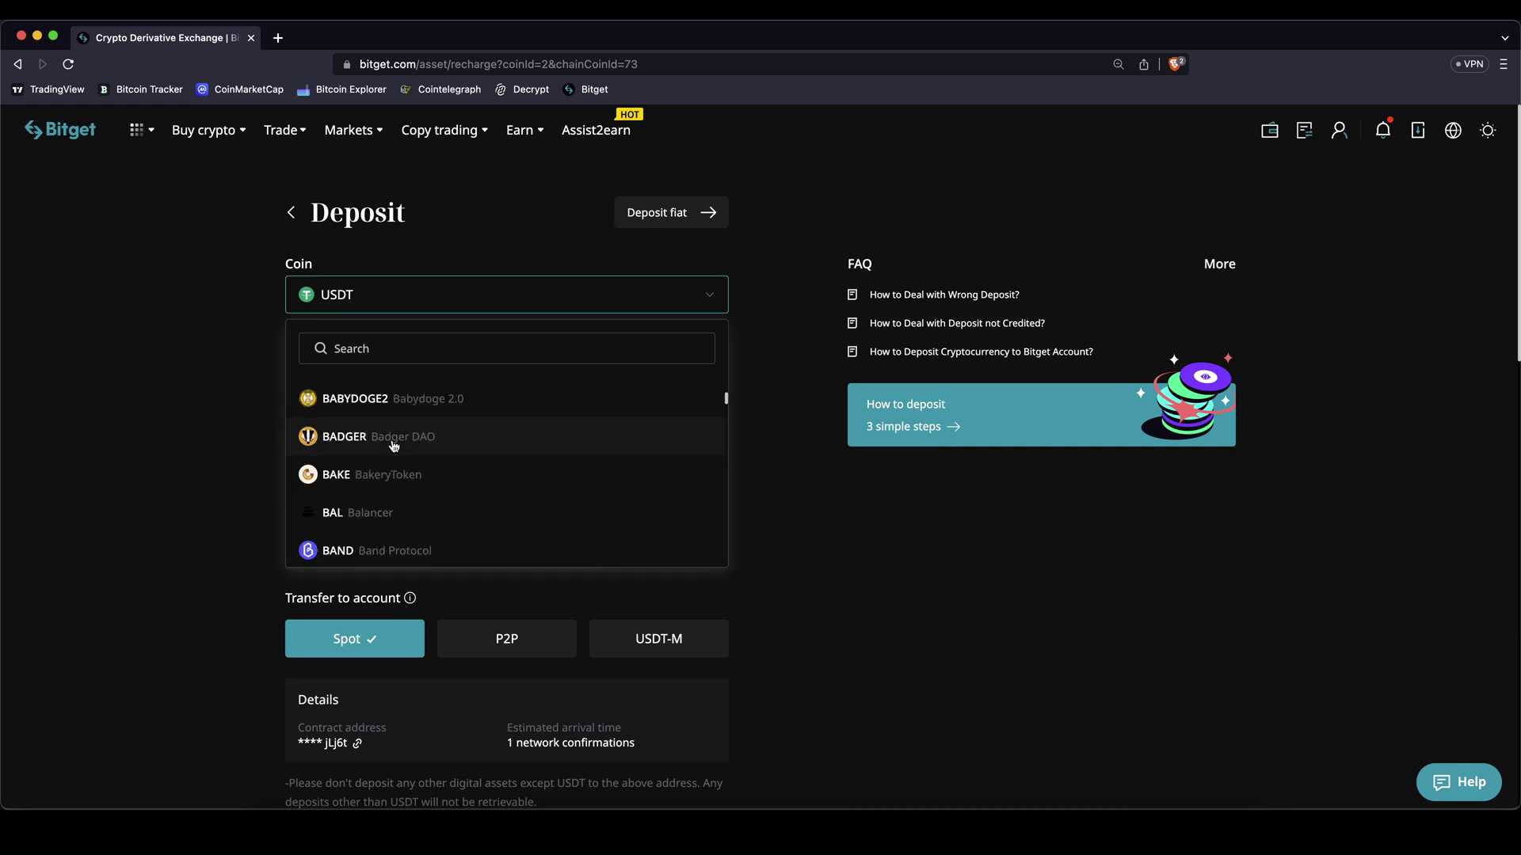
click(211, 380)
- Choose the TRX (TRC20) chain and copy the USDT deposit address
click(387, 419)
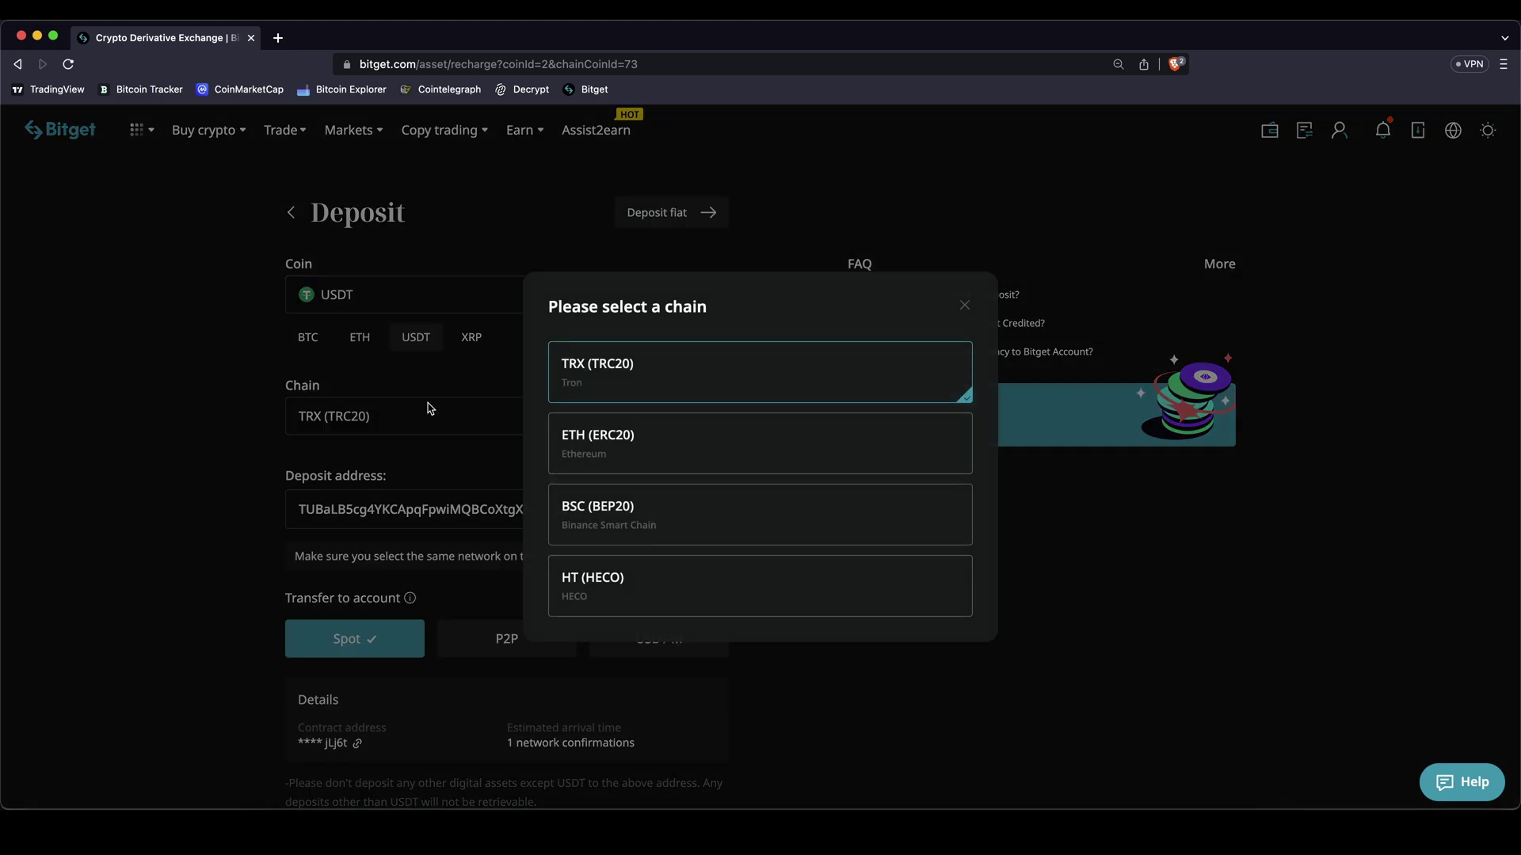
click(562, 368)
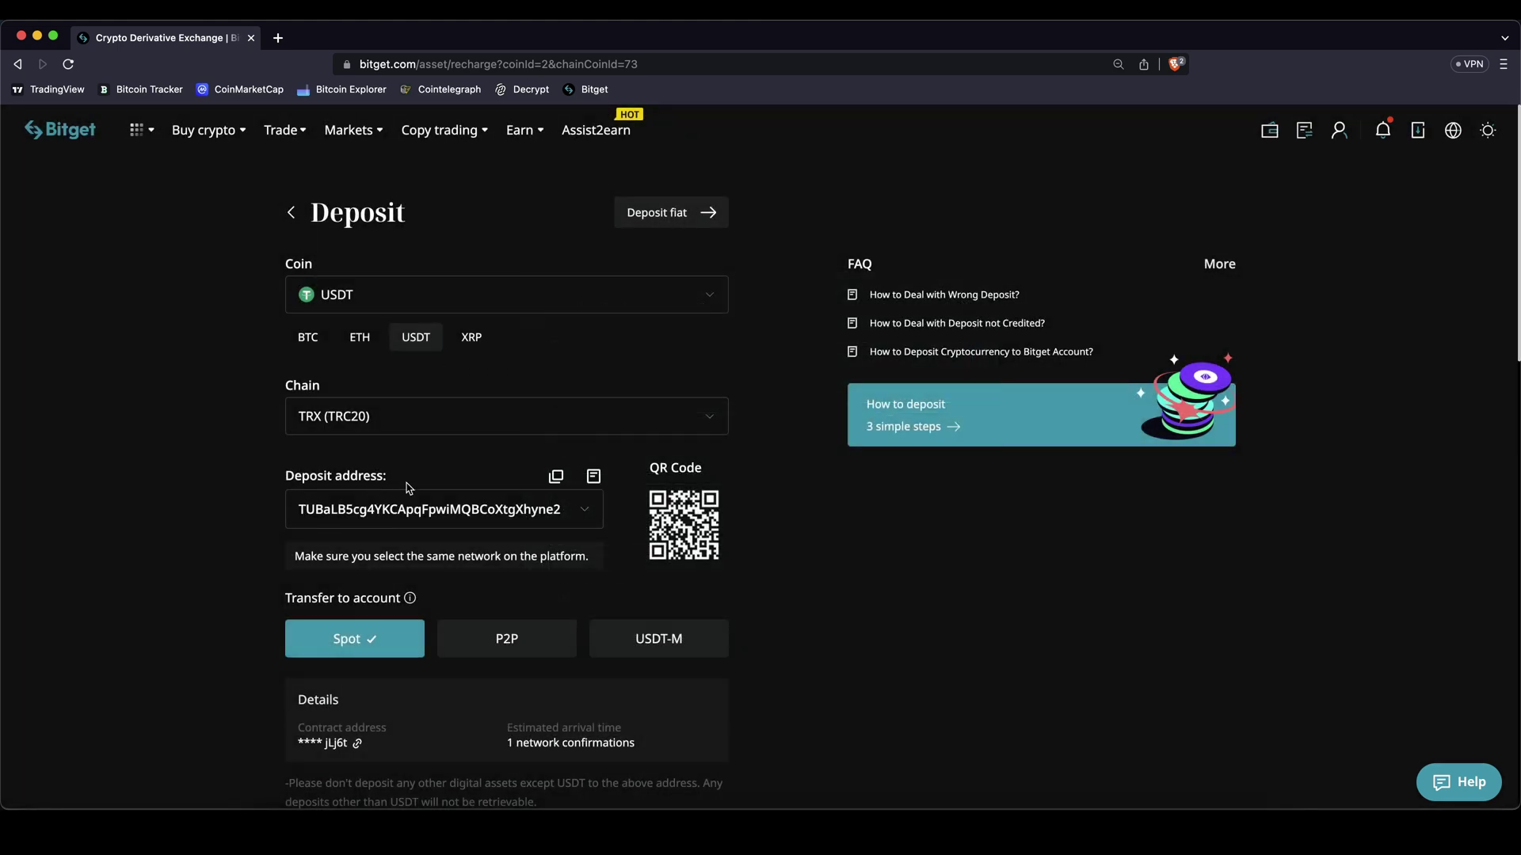
click(597, 517)
click(556, 476)
- Switch to fiat deposit and check the currency list, keeping EUR via SEPA
click(676, 223)
click(487, 415)
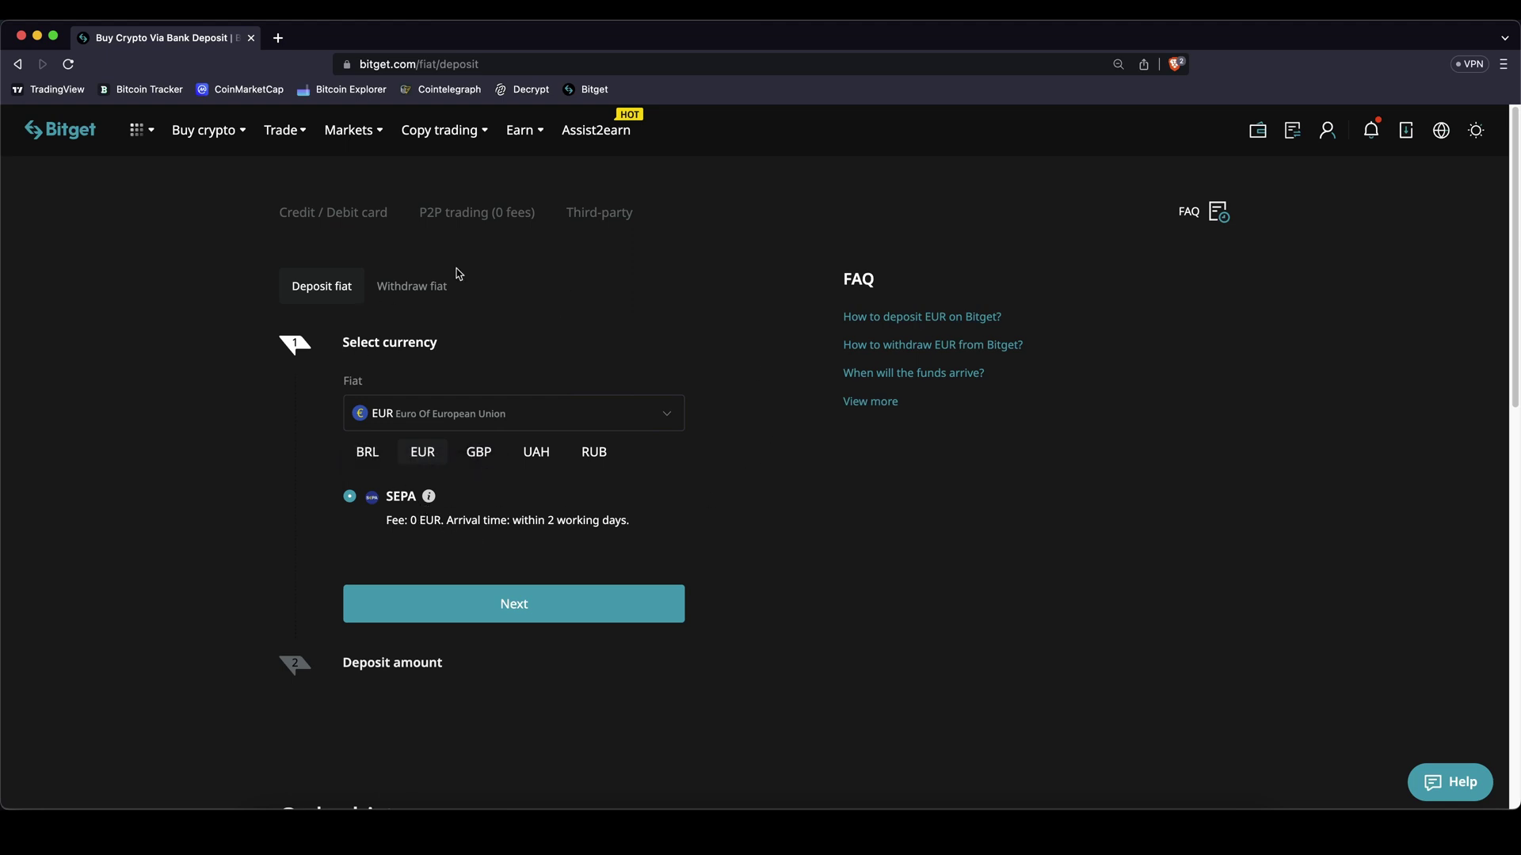
mouse_move(207, 131)
- Show the Copy trading menu listing Futures, Spot and Bot Copy Trading and Leaderboard
mouse_move(467, 133)
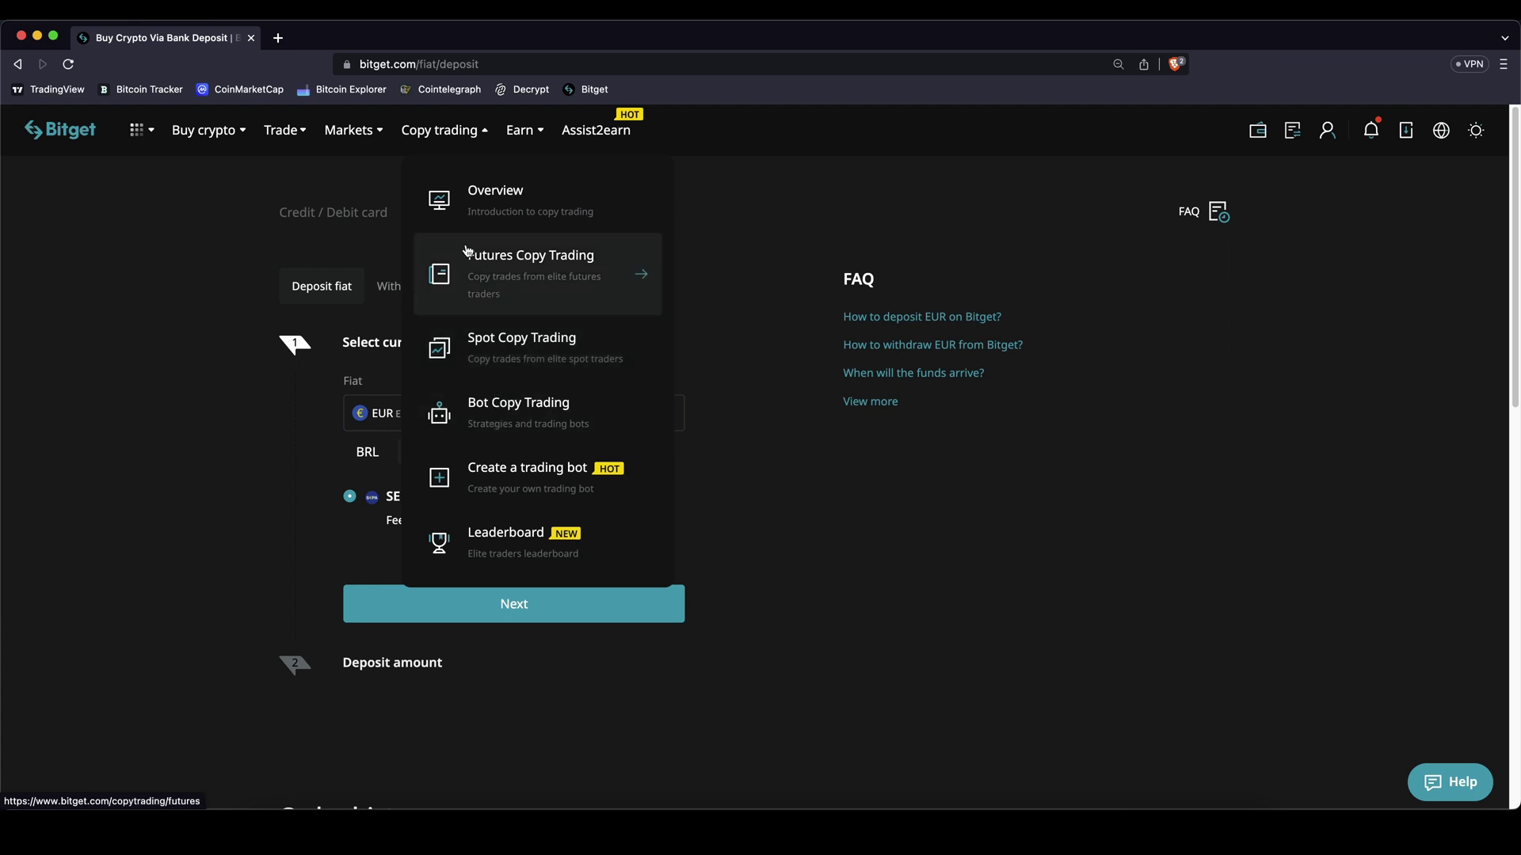
click(504, 273)
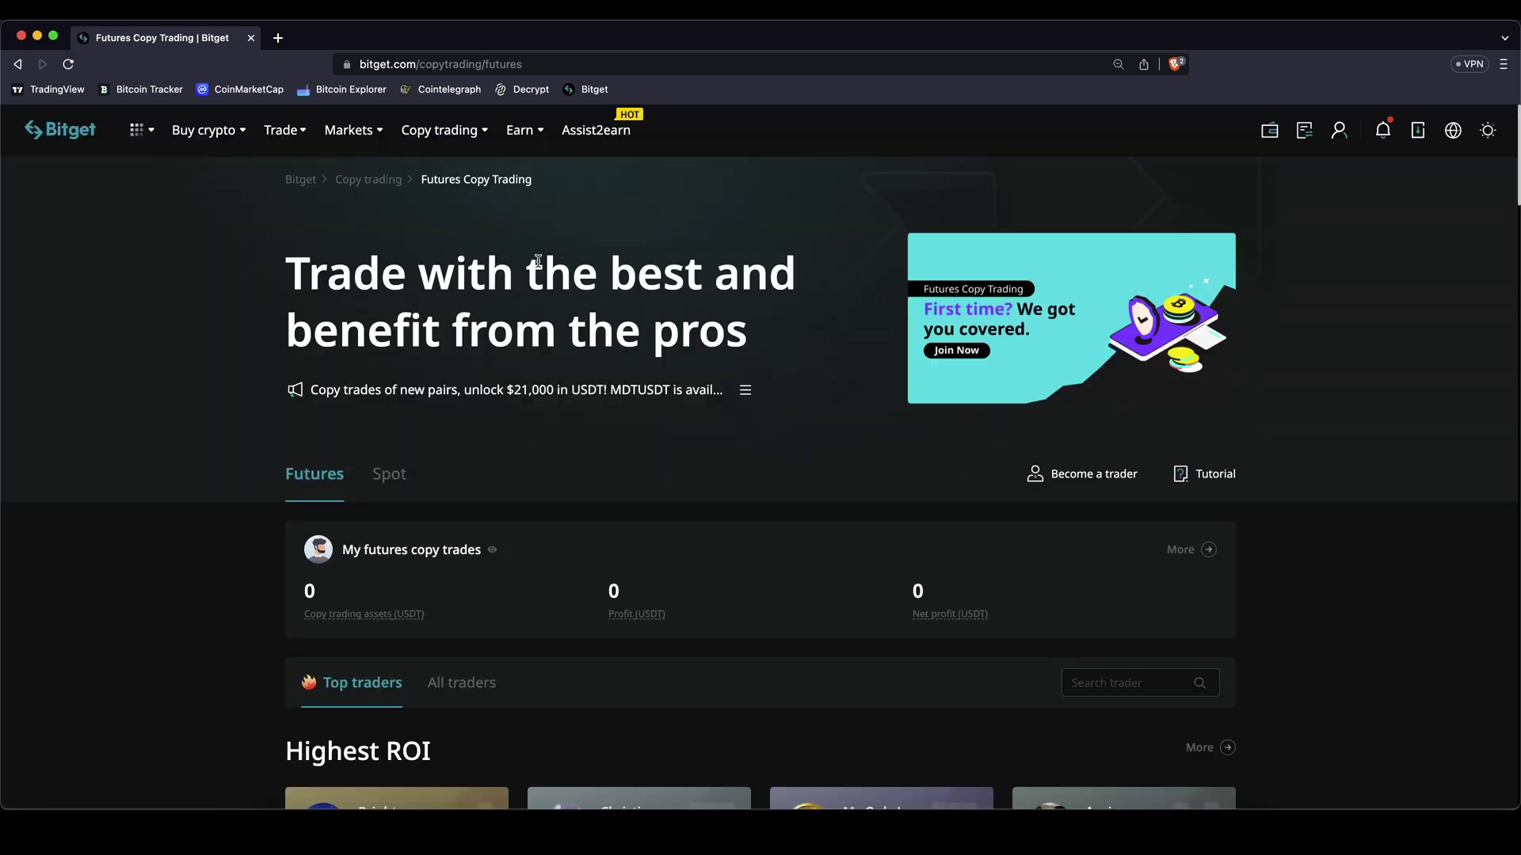
scroll(610, 366, down, 3)
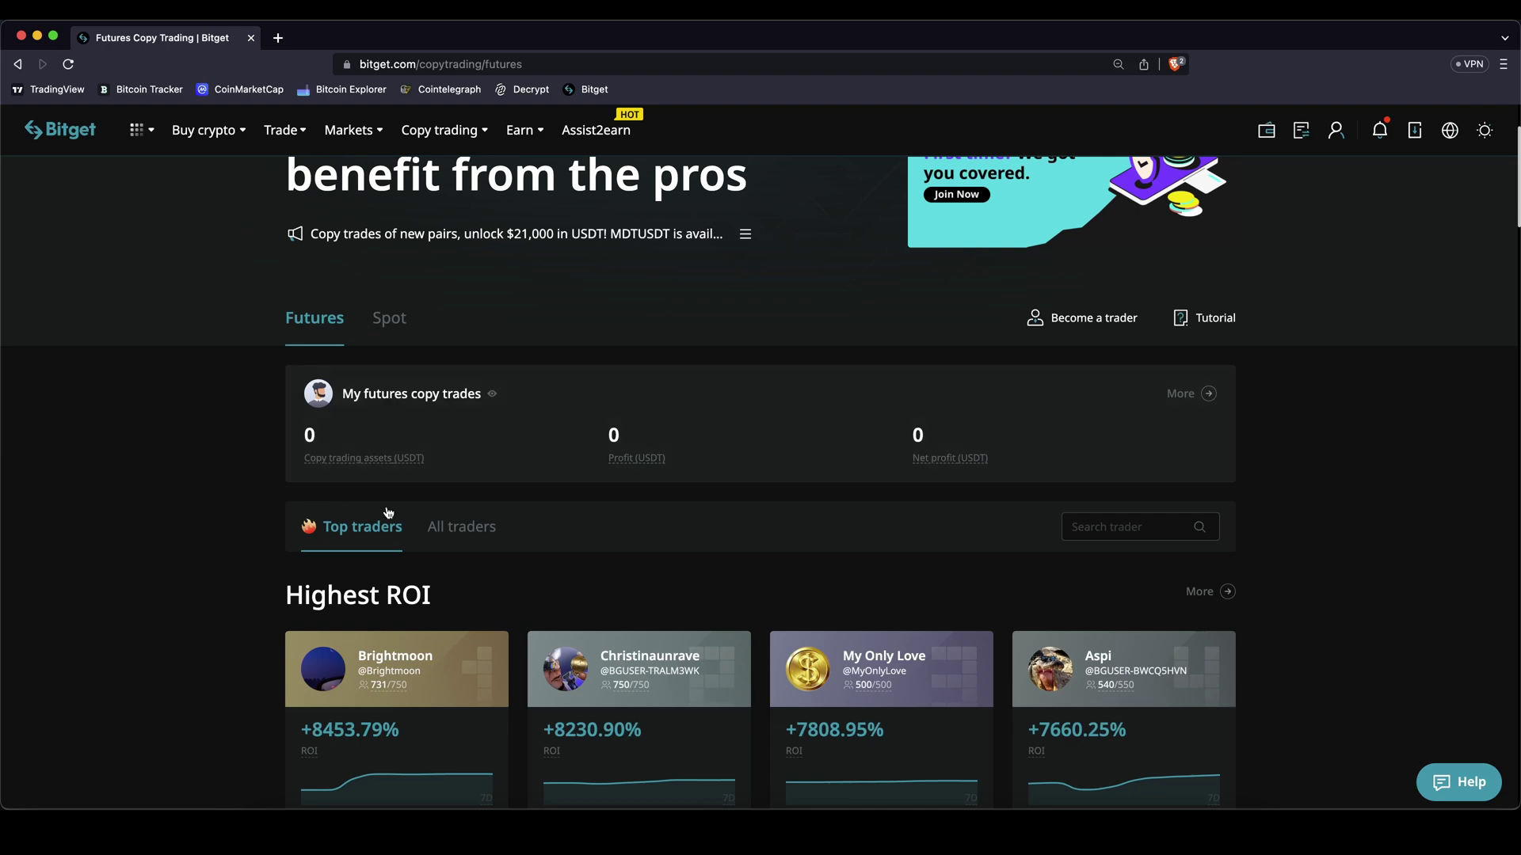
scroll(285, 401, down, 6)
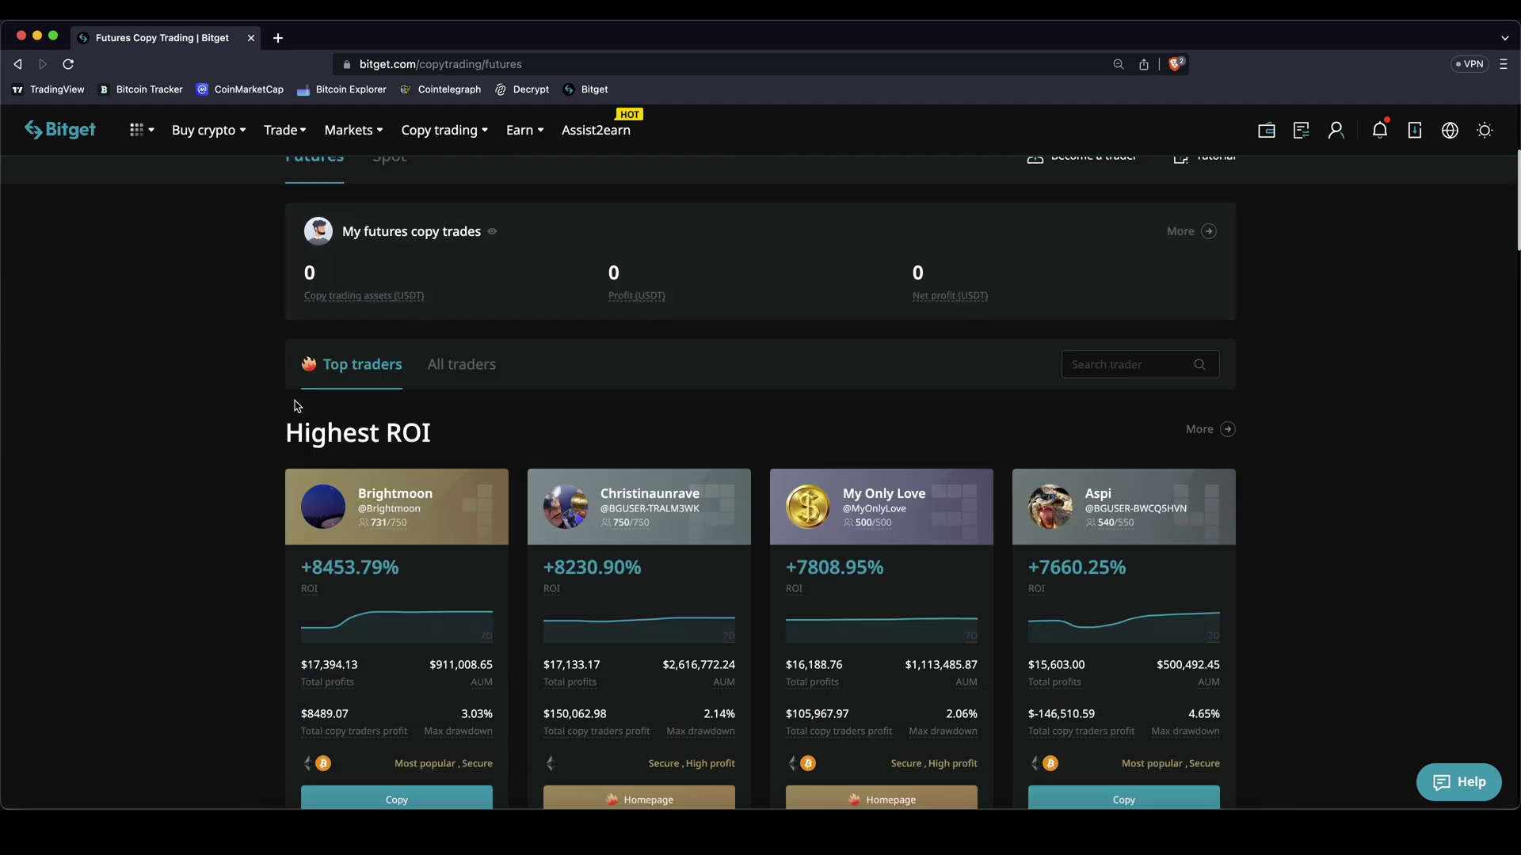
scroll(276, 277, up, 3)
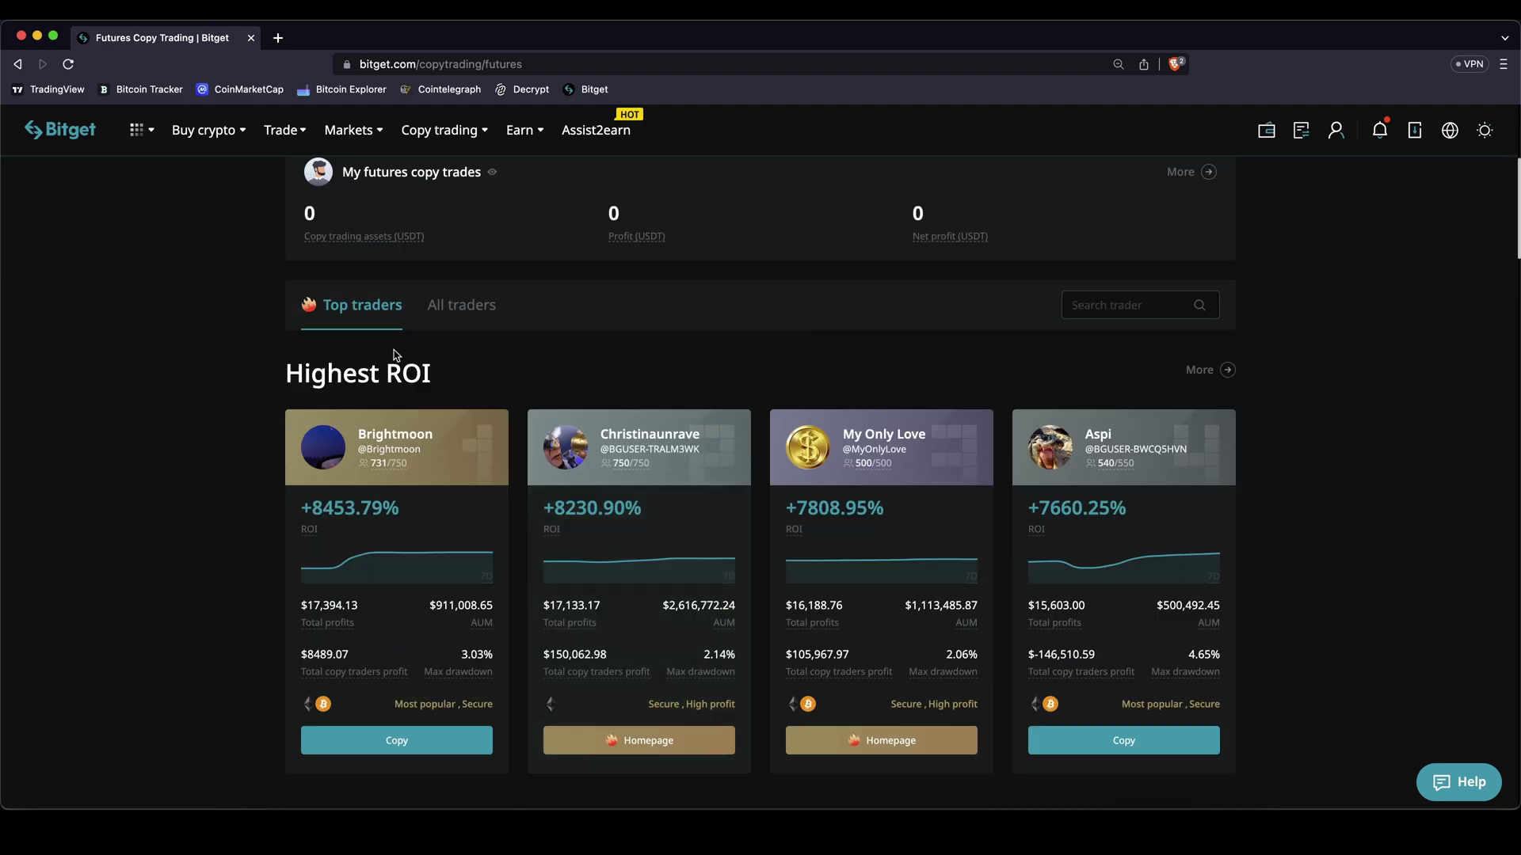
drag(297, 361, 391, 348)
click(391, 353)
scroll(390, 520, down, 1)
scroll(396, 519, down, 1)
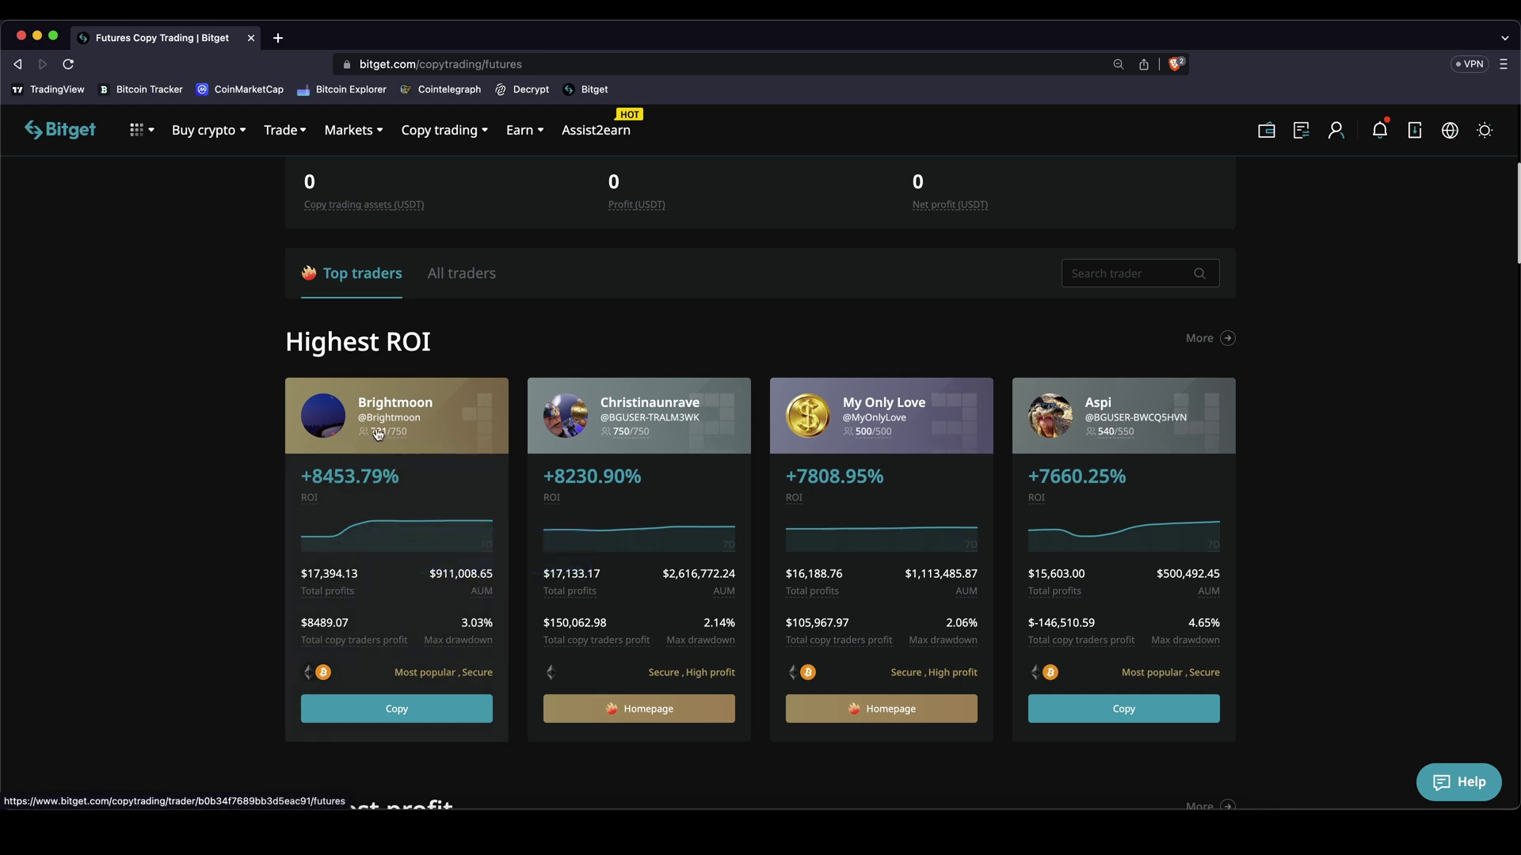
mouse_move(400, 437)
scroll(523, 473, down, 7)
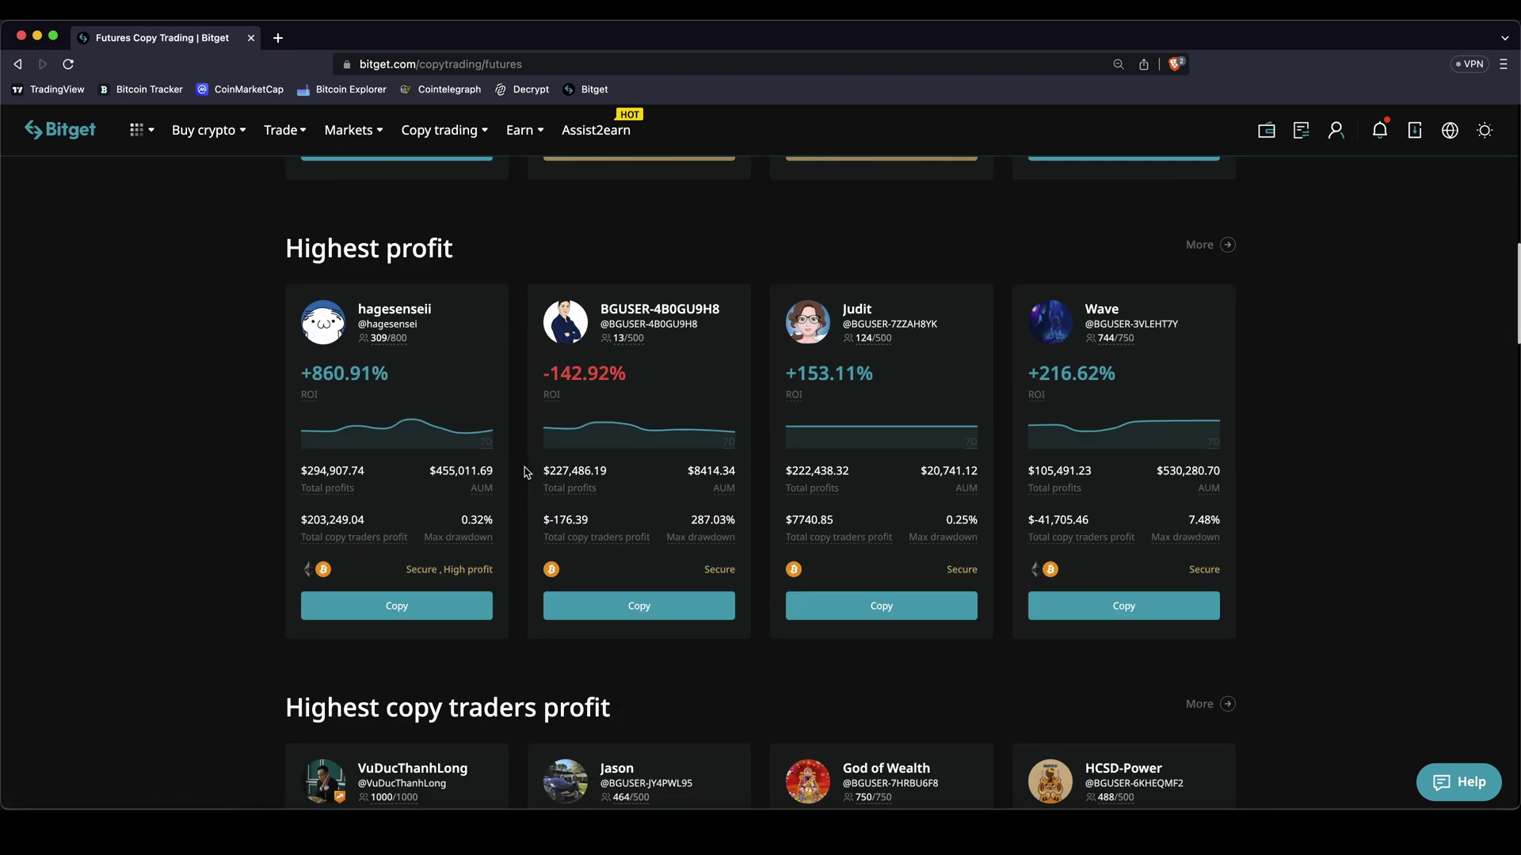
scroll(523, 473, down, 10)
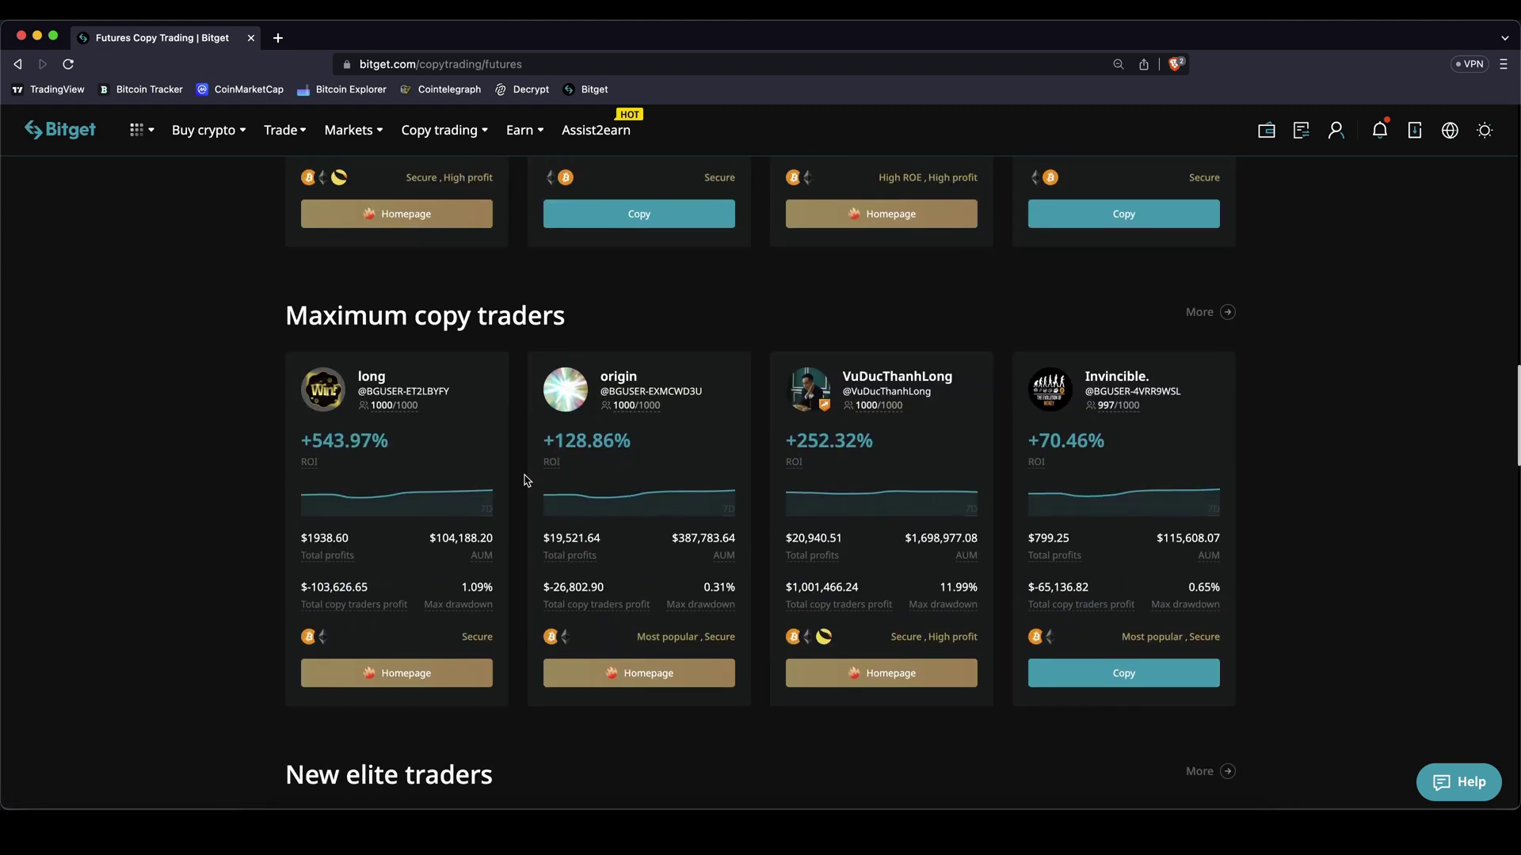
scroll(467, 546, down, 4)
scroll(504, 552, up, 10)
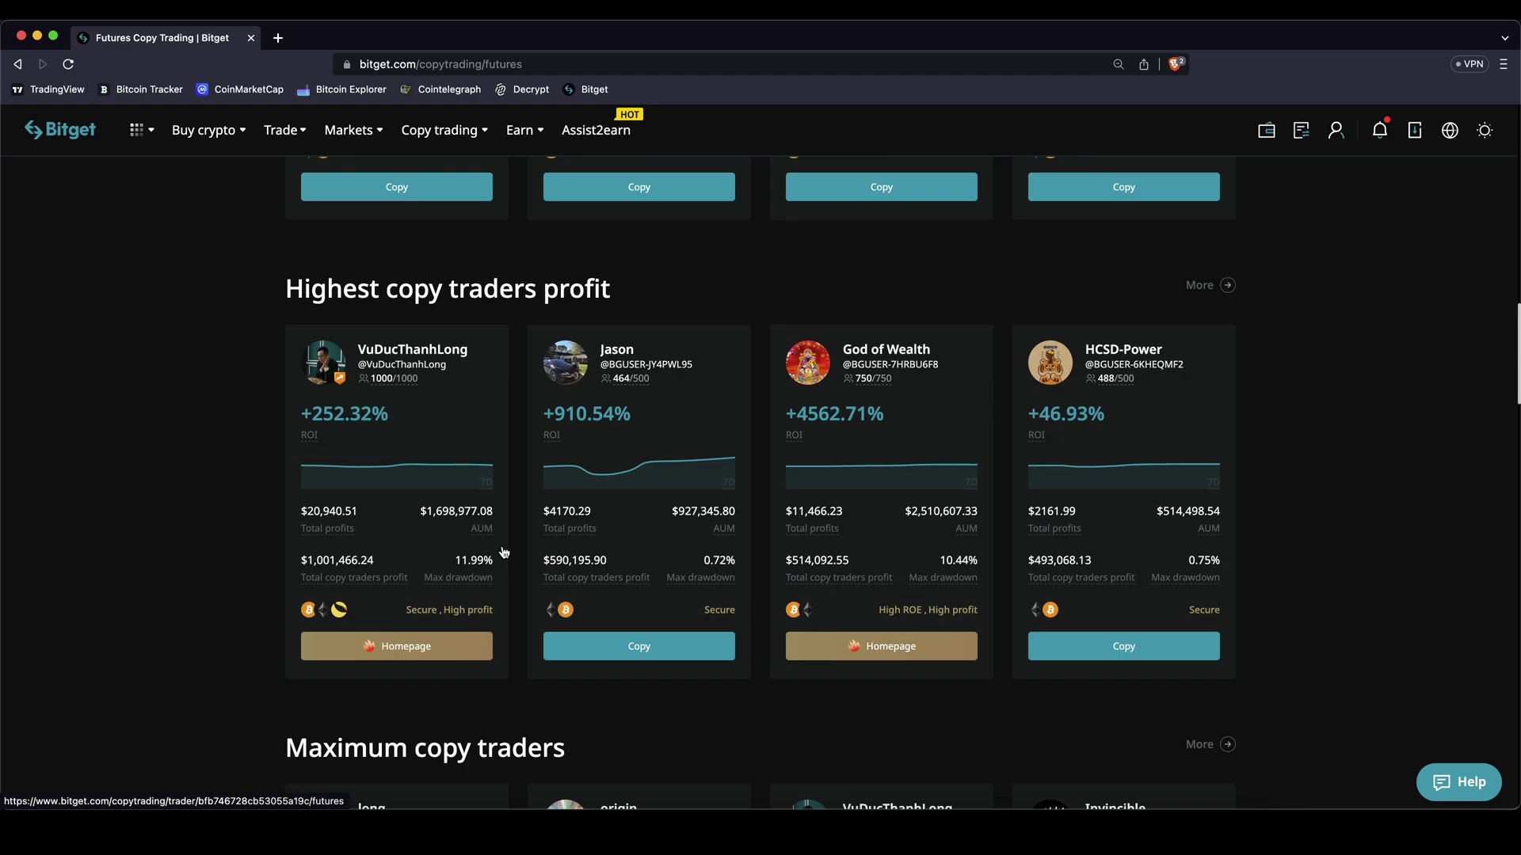
scroll(504, 552, up, 10)
- From the All traders grid, open the ghost-avatar trader with +257.90% ROI
click(453, 497)
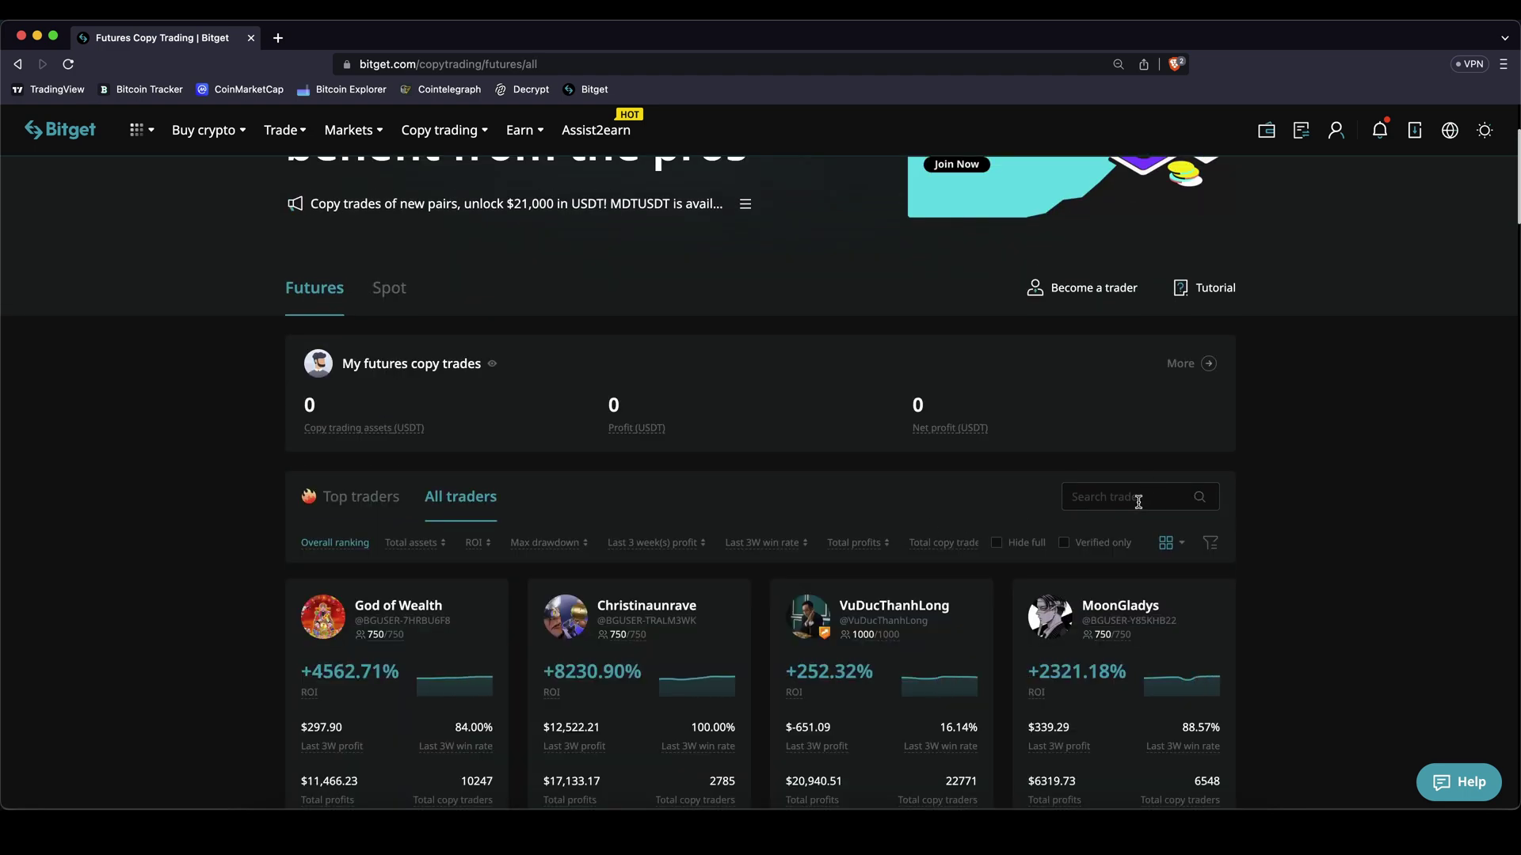
scroll(893, 584, down, 3)
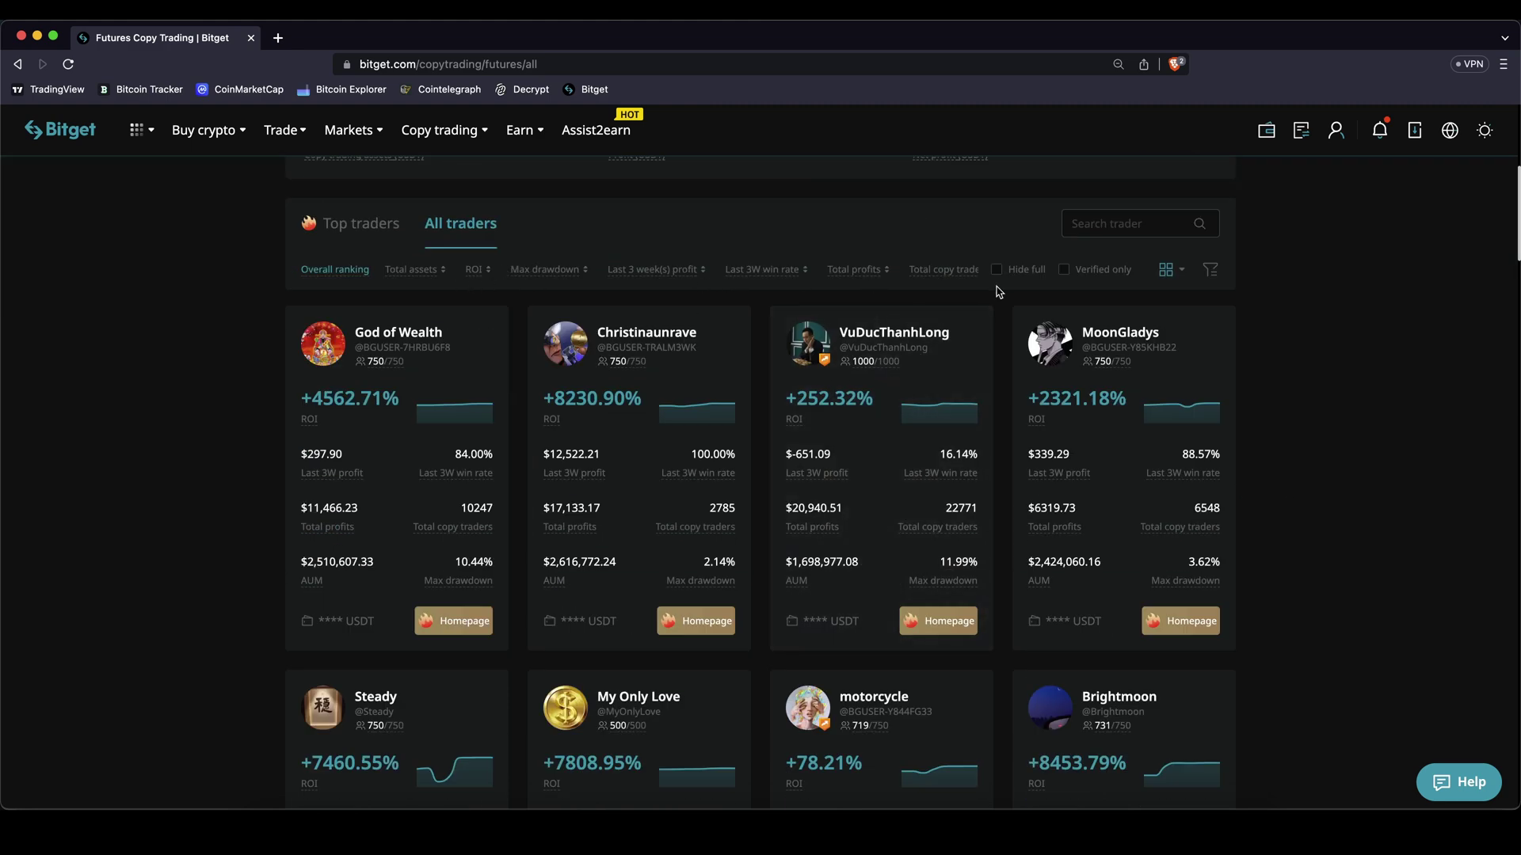
scroll(762, 433, down, 8)
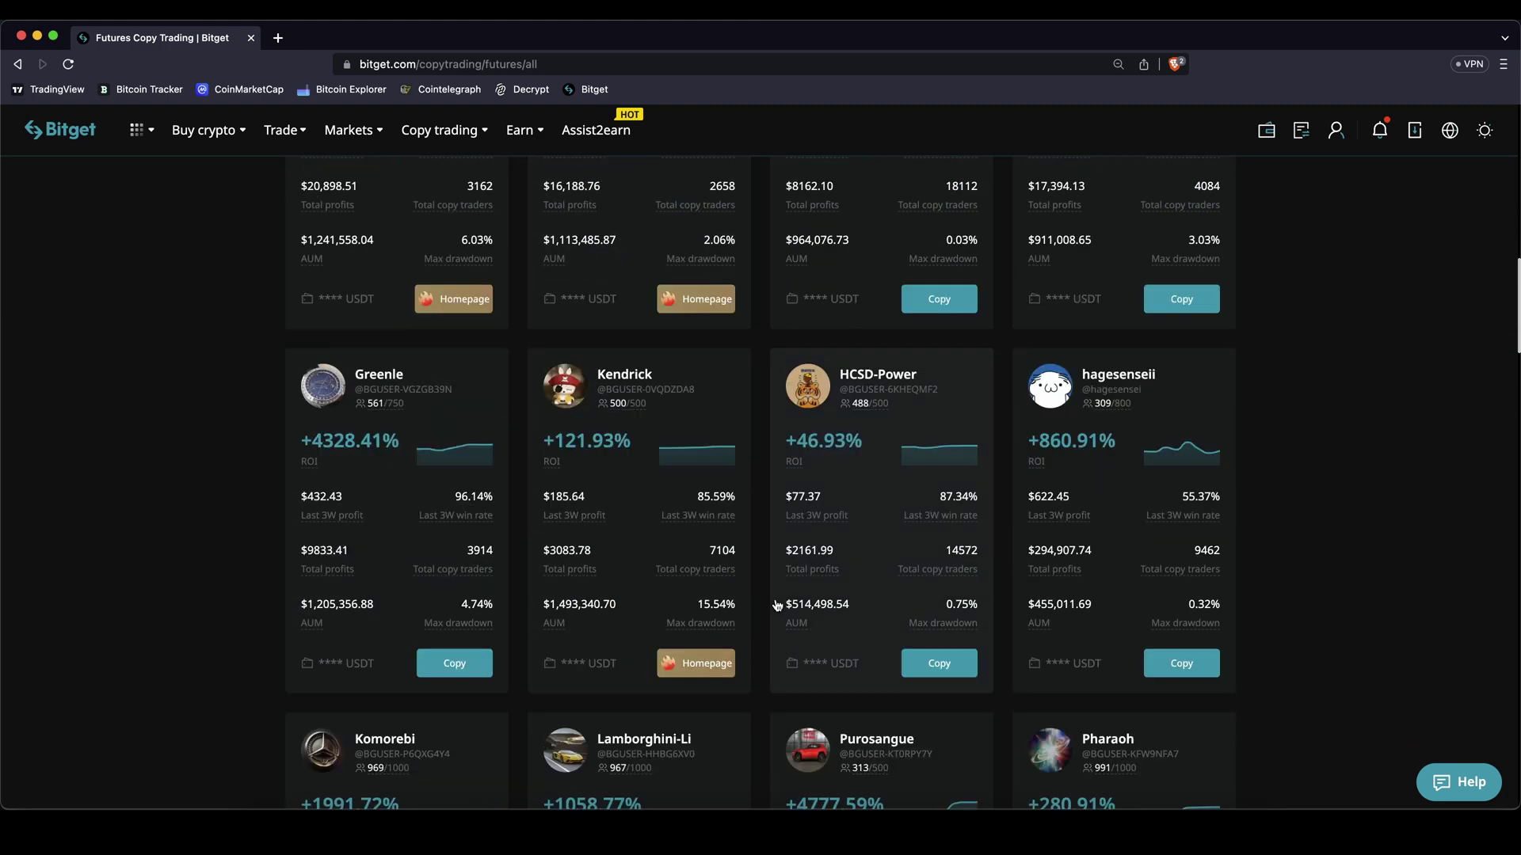
scroll(777, 606, down, 1)
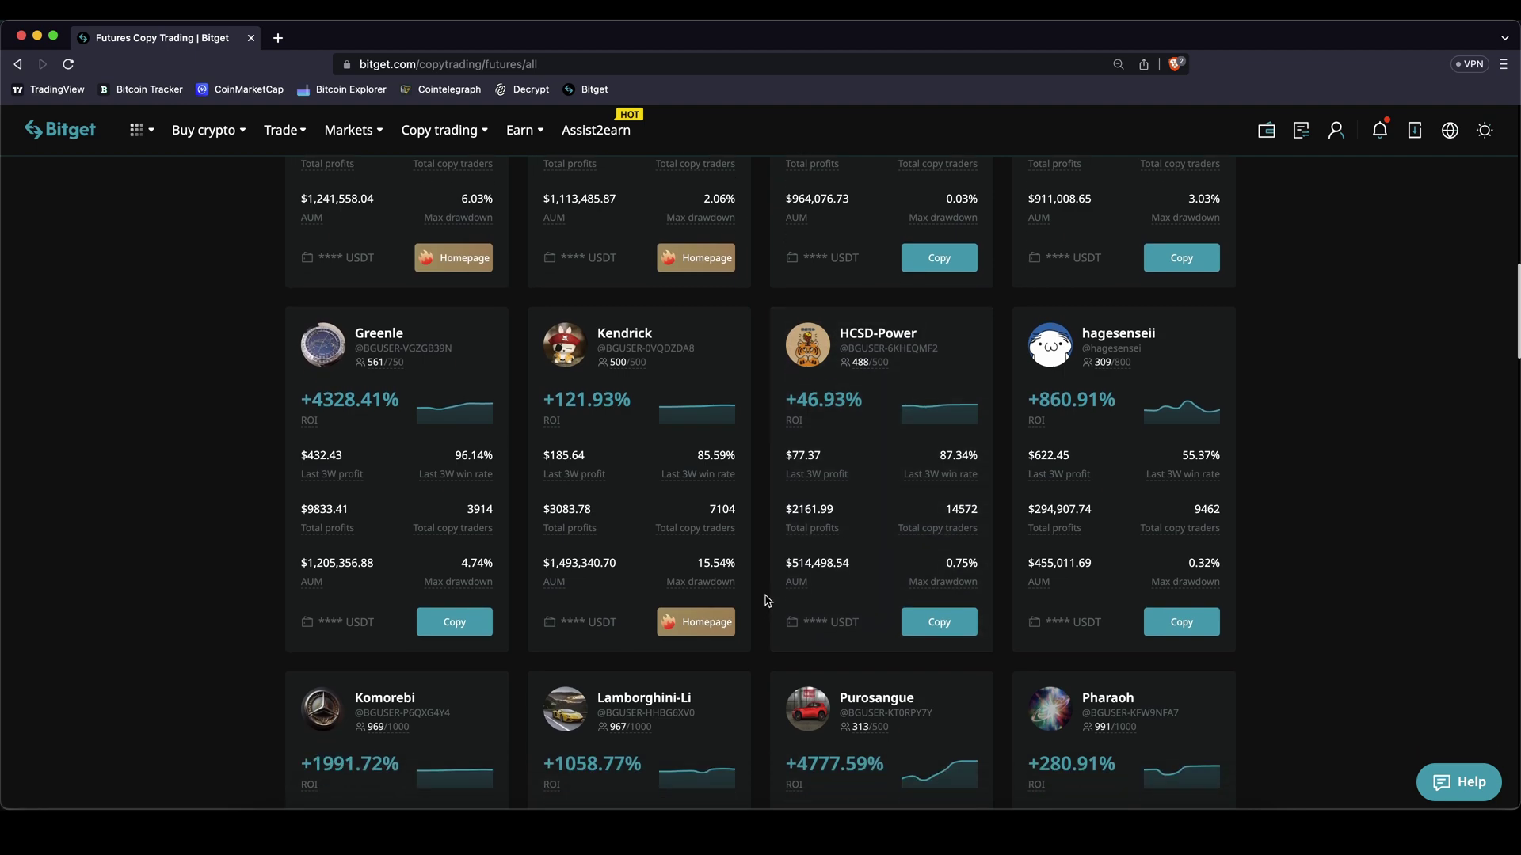
scroll(767, 600, down, 8)
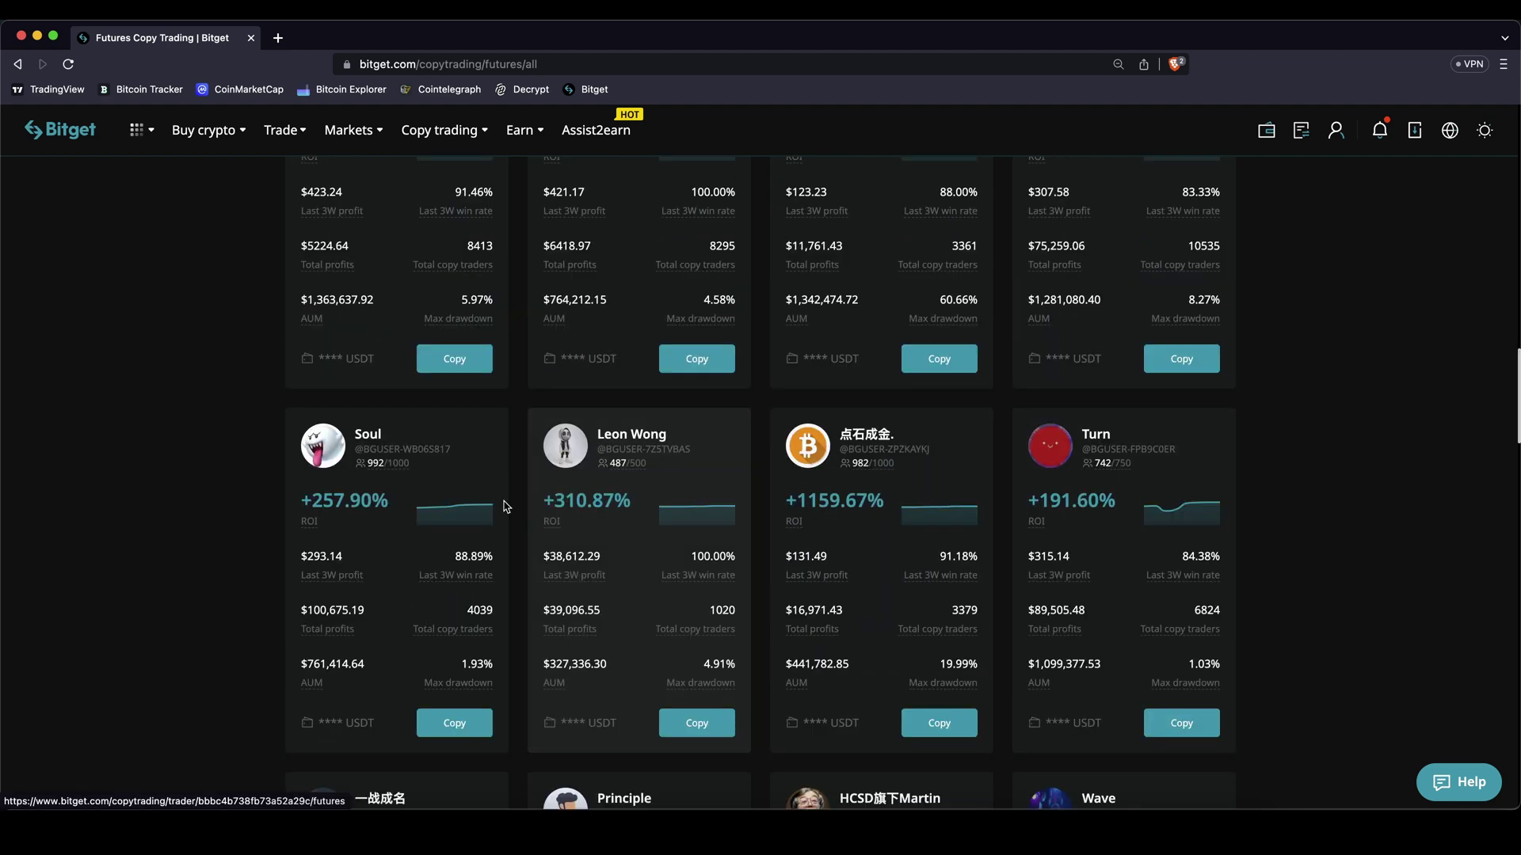
click(368, 452)
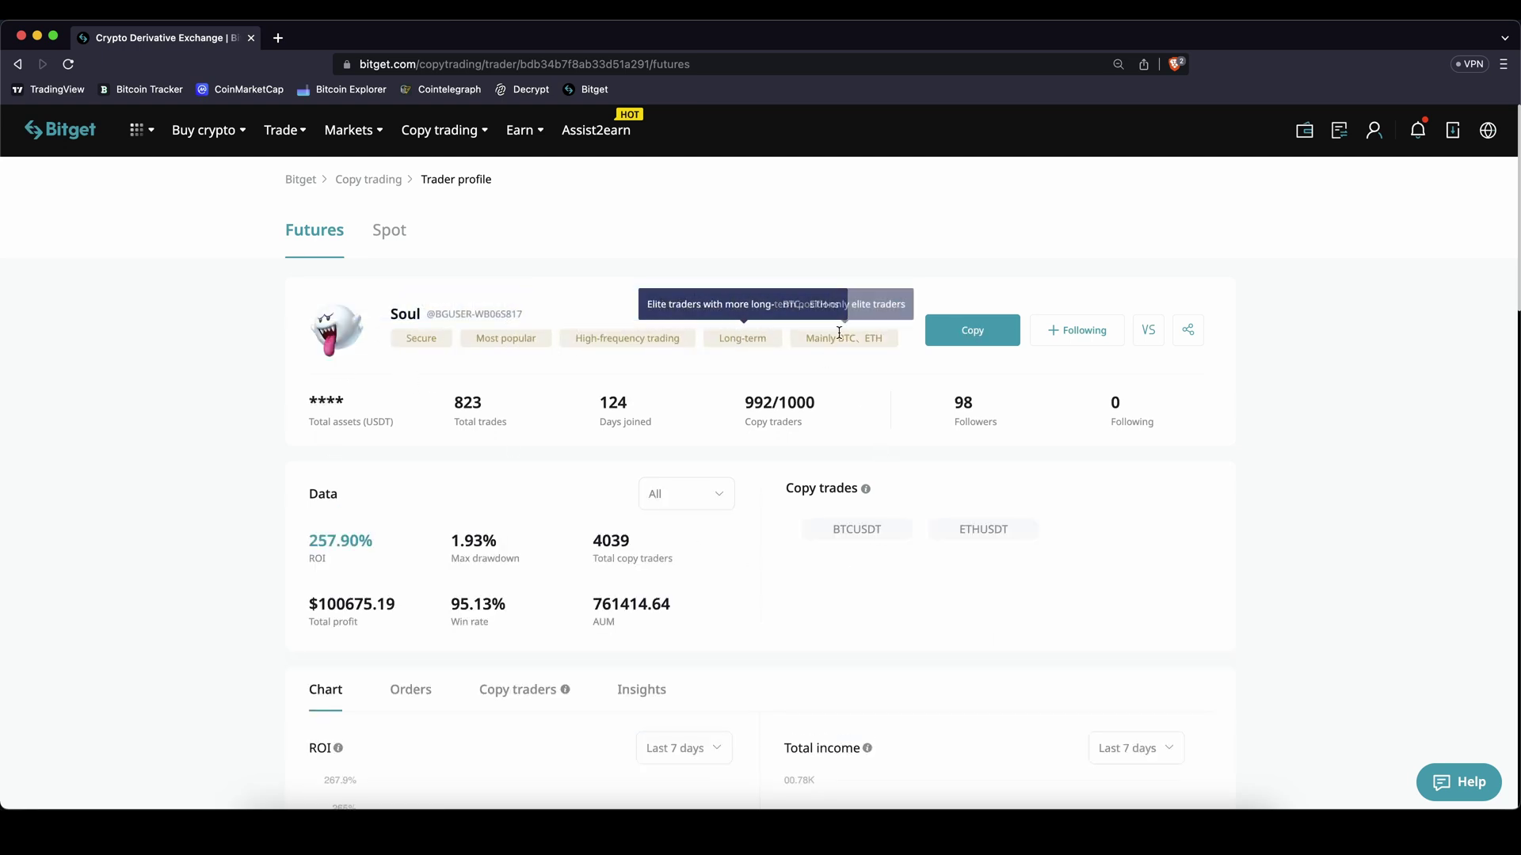
- Review the profile figures: total trades, 124 days joined, copy trader count and 257.90% ROI
drag(457, 393, 486, 408)
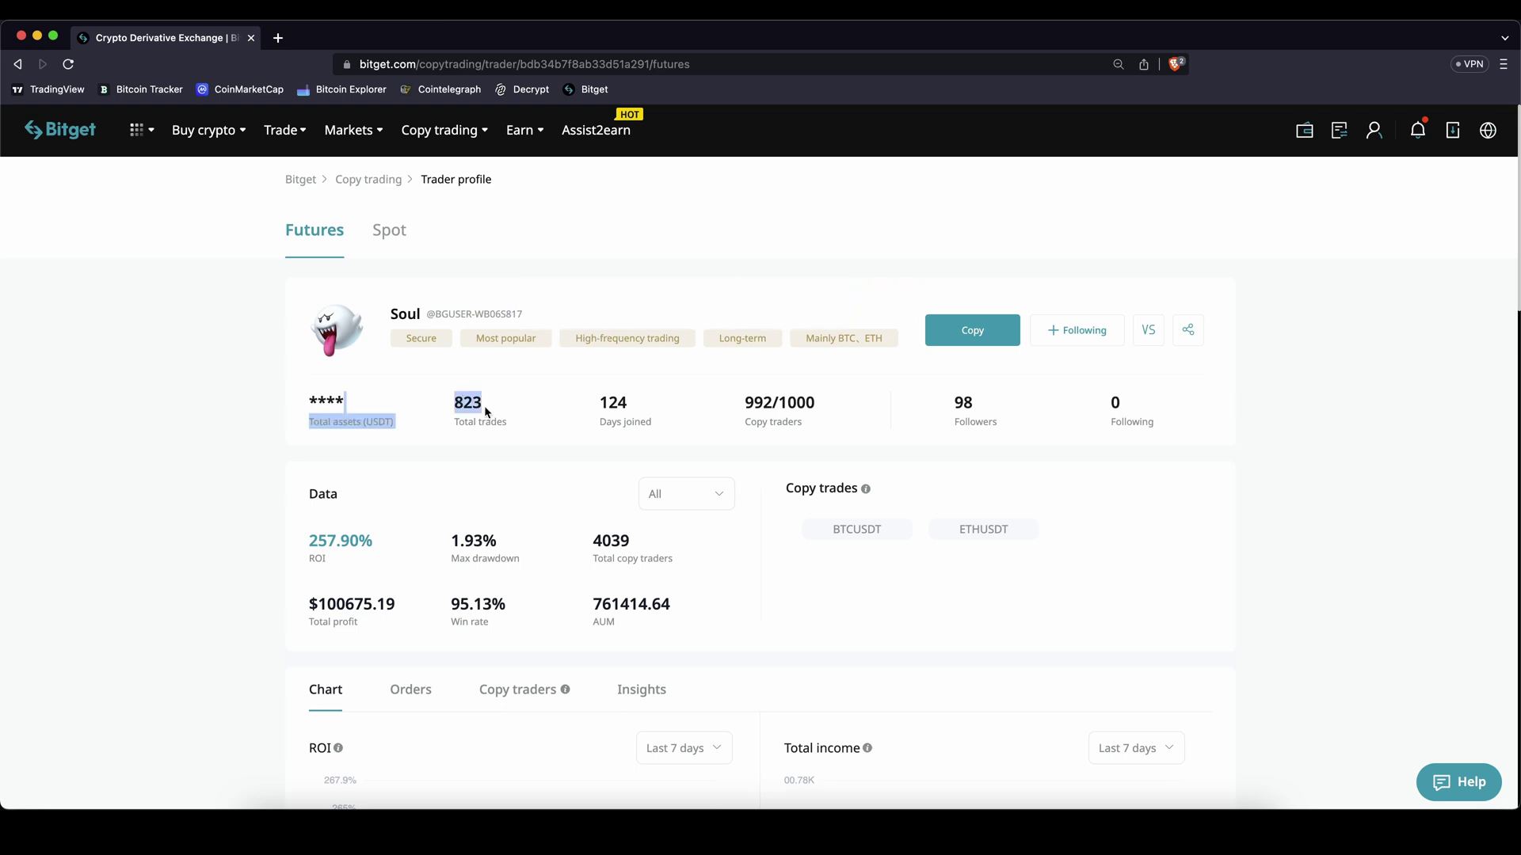
click(518, 420)
drag(603, 398, 770, 406)
click(664, 416)
click(784, 410)
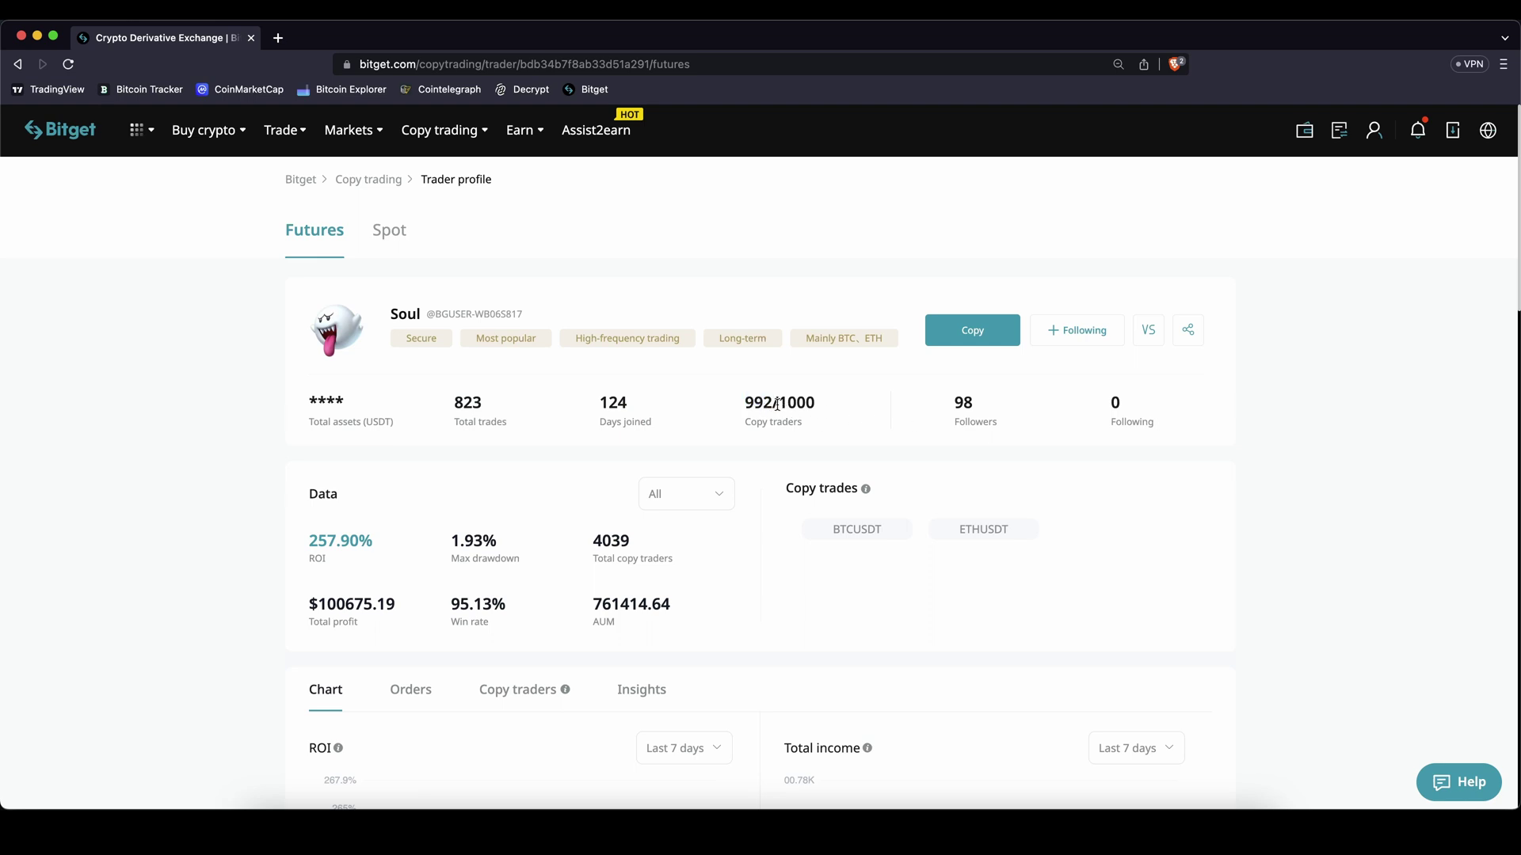
drag(317, 538, 378, 605)
click(381, 606)
click(391, 603)
scroll(456, 530, down, 5)
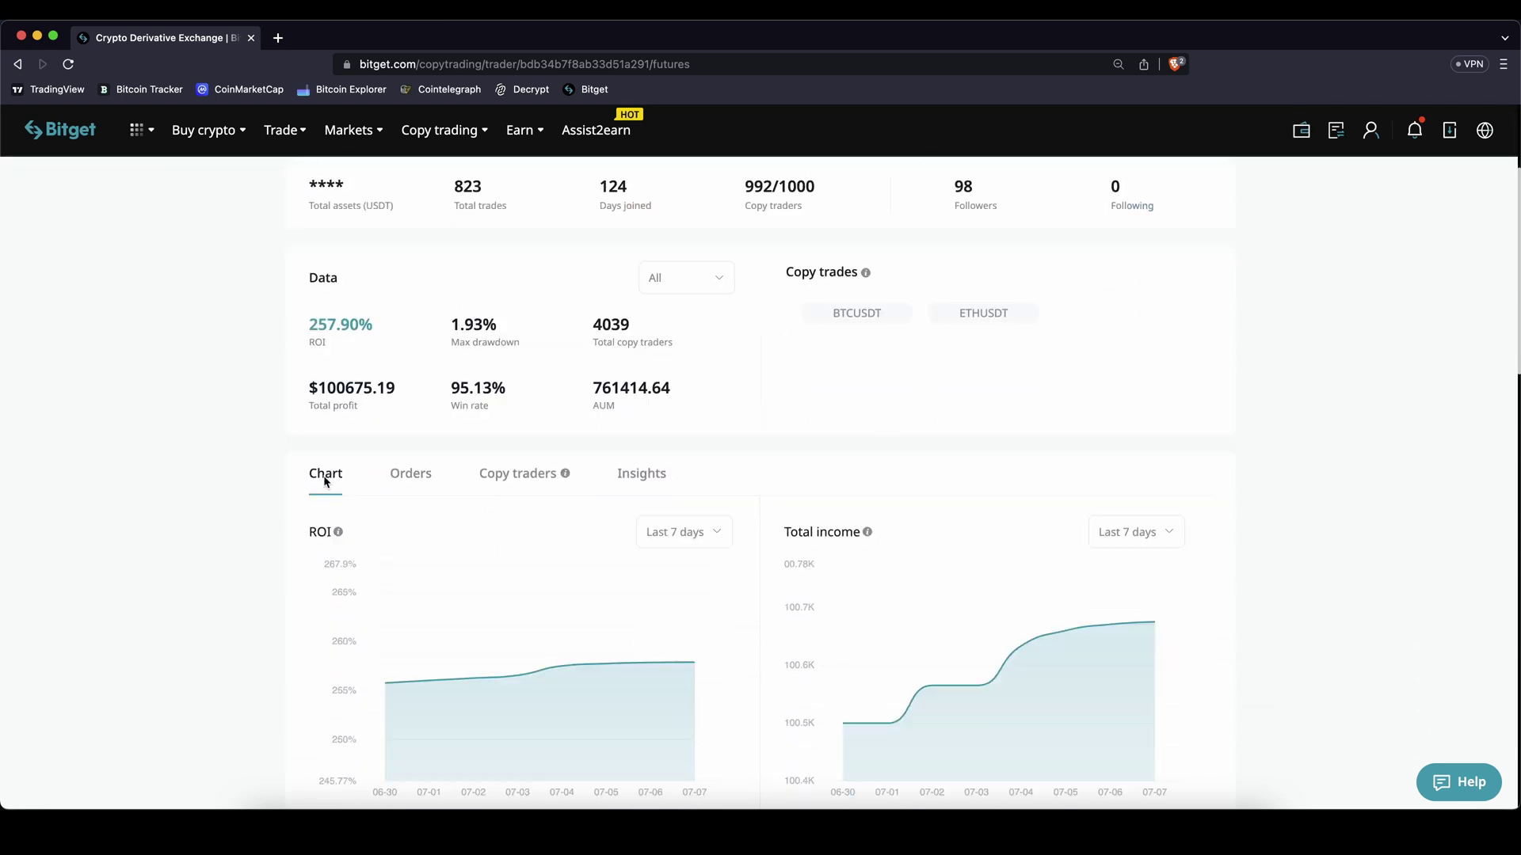
scroll(481, 307, up, 5)
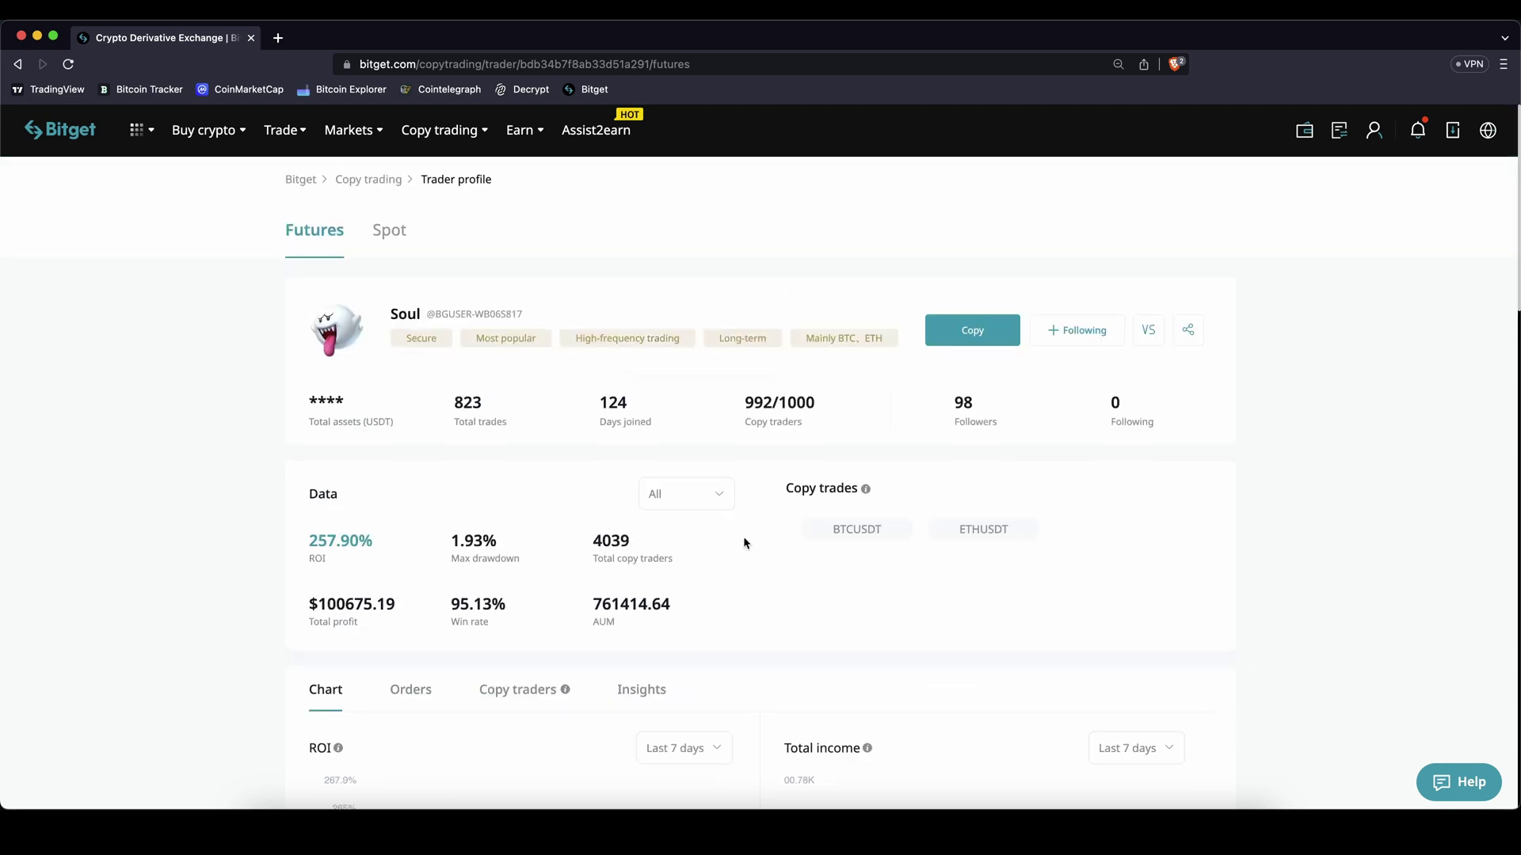
scroll(748, 558, down, 14)
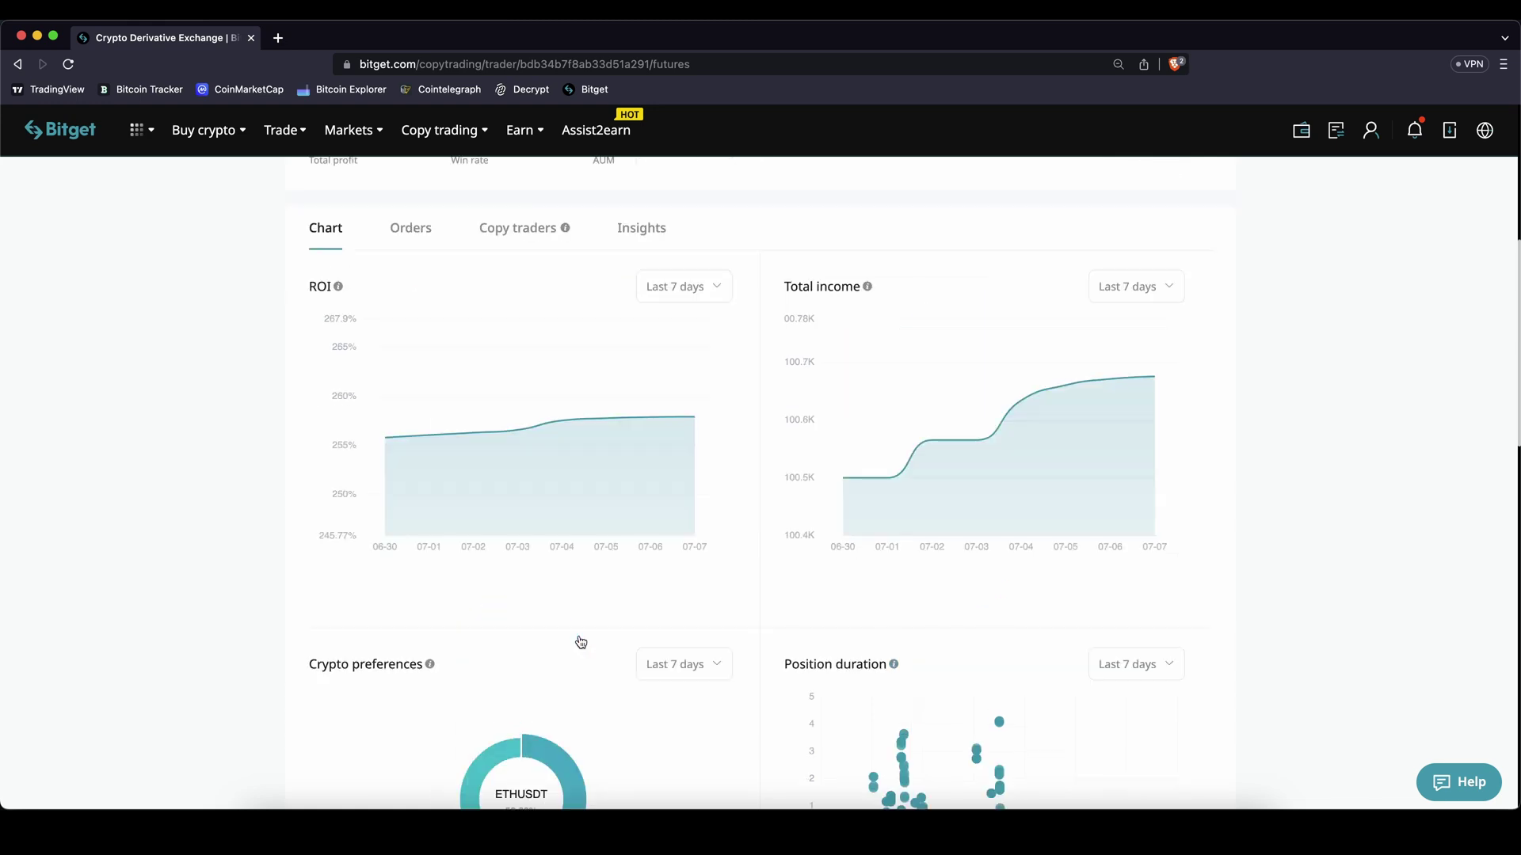
scroll(575, 634, up, 5)
- Set both the ROI chart and the Trading volume chart to Last 3 weeks
click(702, 358)
click(679, 436)
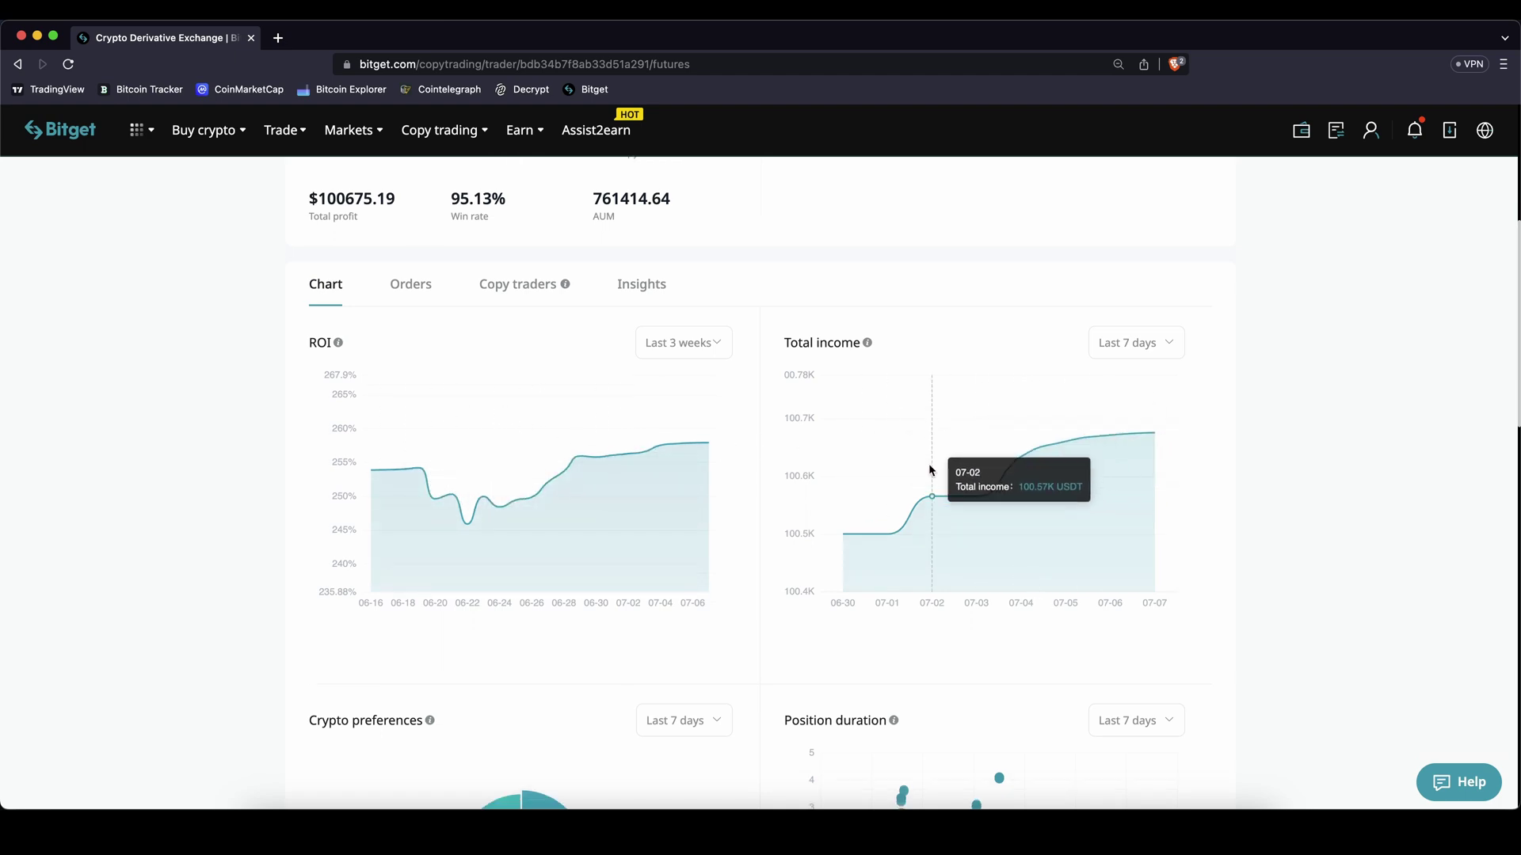
scroll(930, 472, down, 2)
scroll(931, 472, down, 3)
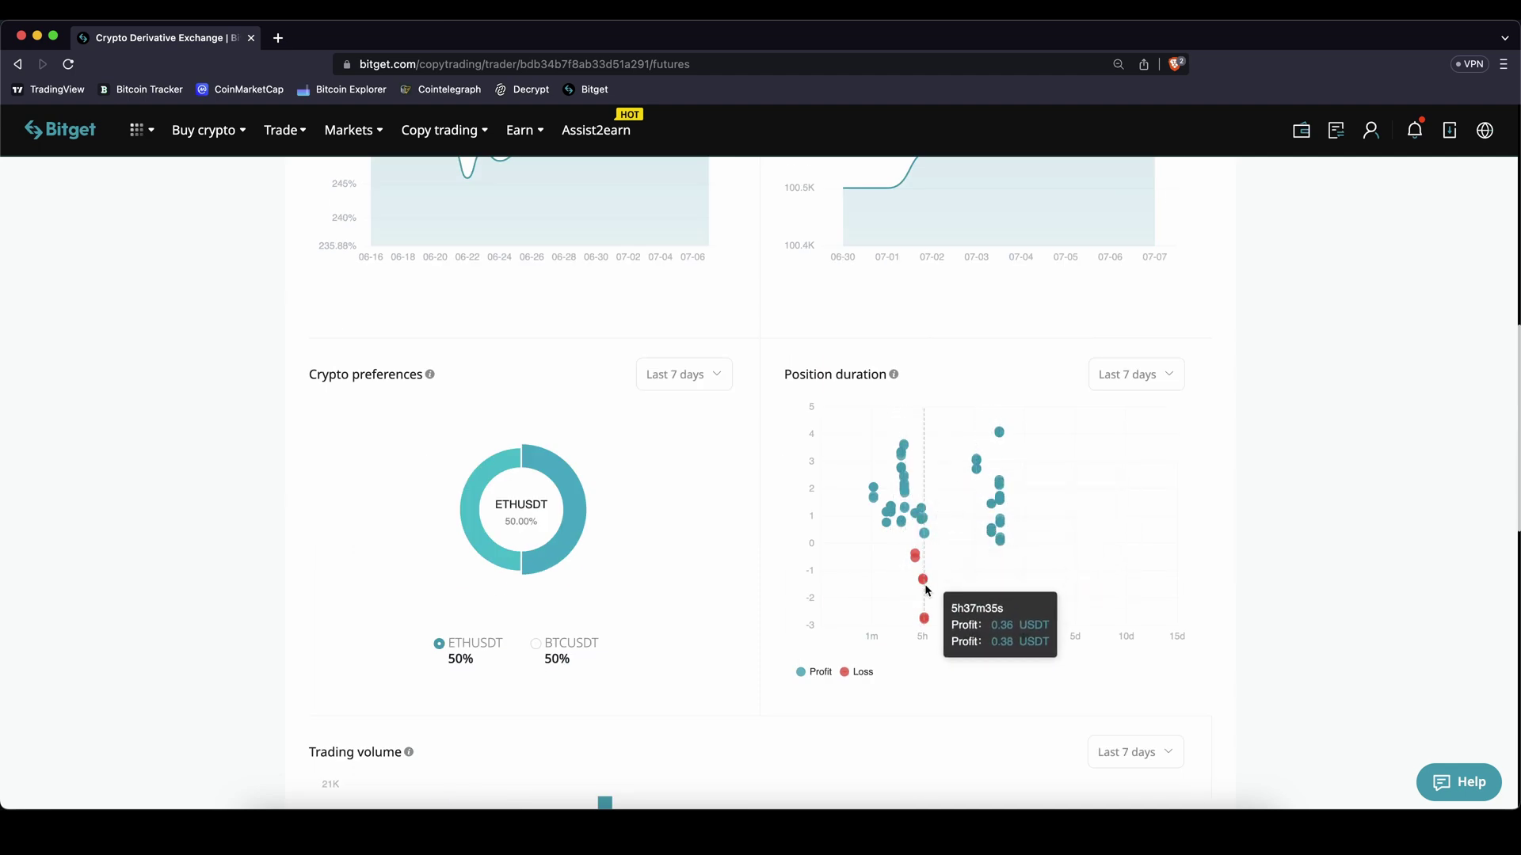
scroll(753, 483, down, 6)
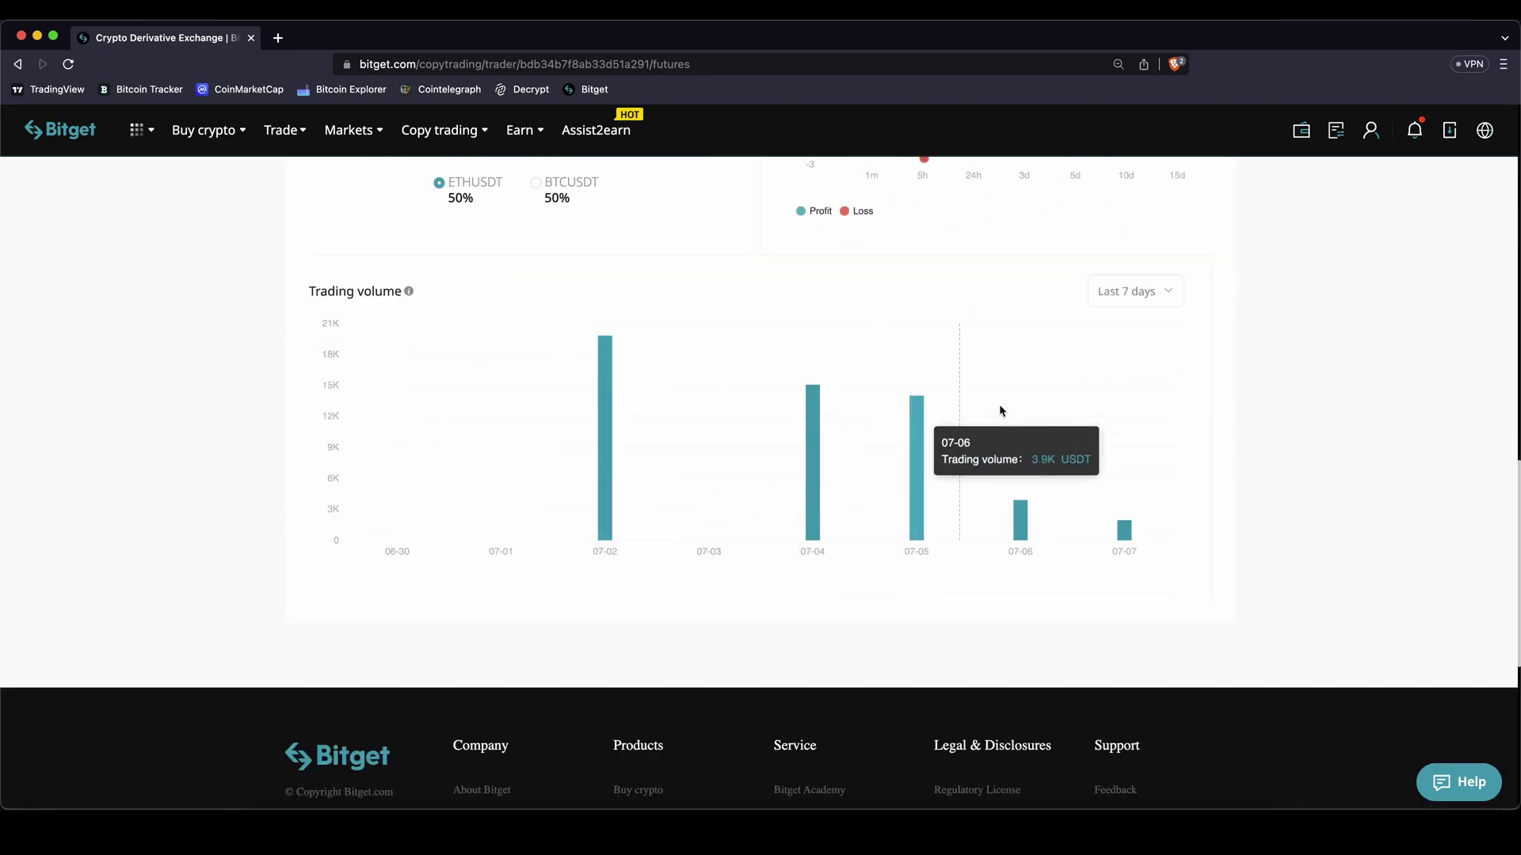
click(1135, 291)
click(1130, 381)
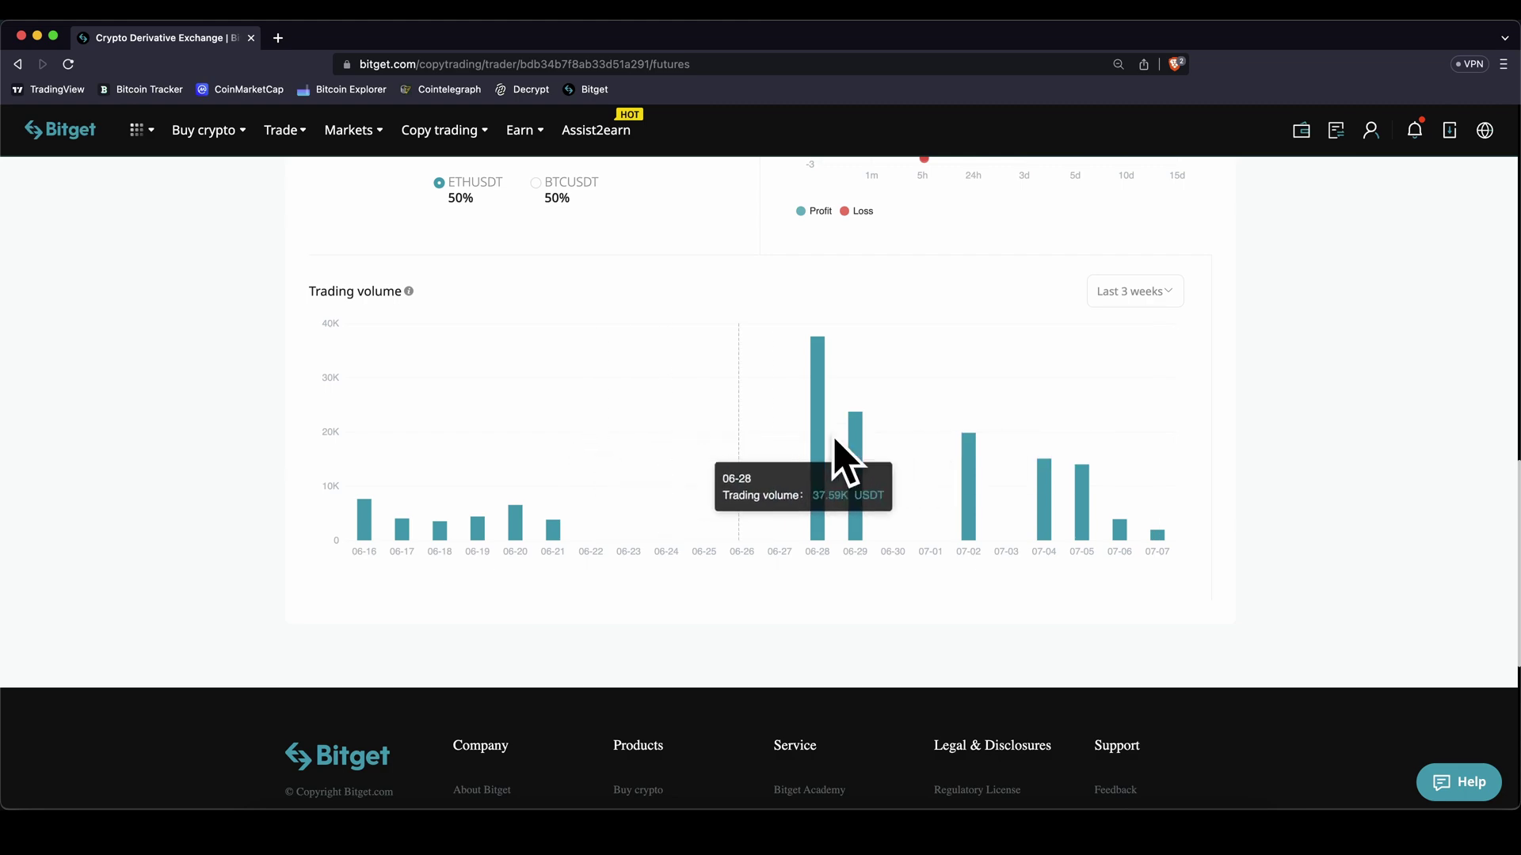
scroll(1243, 447, up, 10)
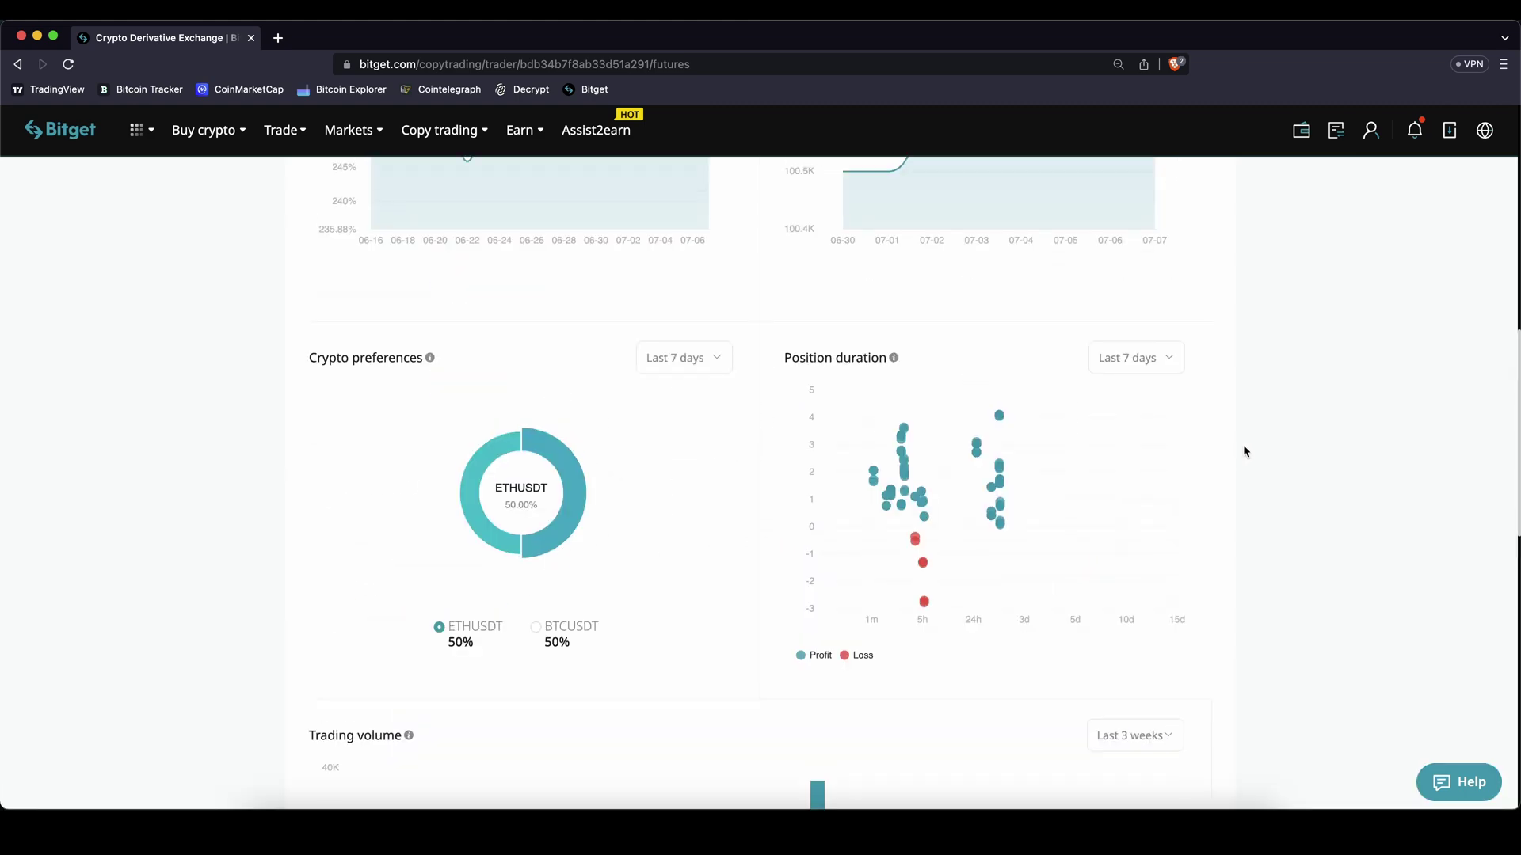
scroll(1243, 451, up, 3)
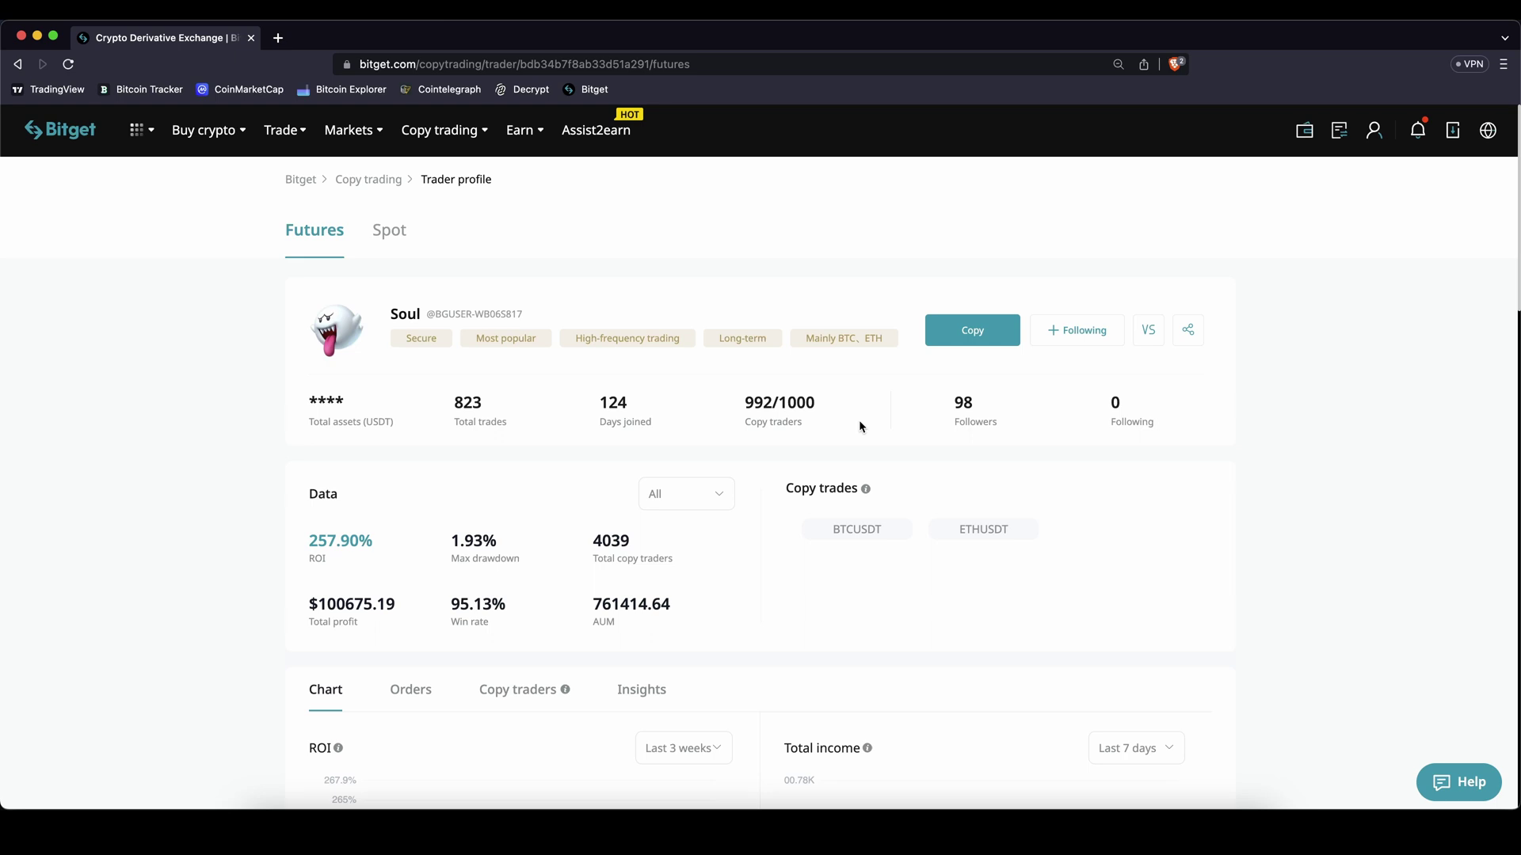
- Start copying the trader and check the 10% profit share, futures pairs and 15 USDT balance
click(973, 335)
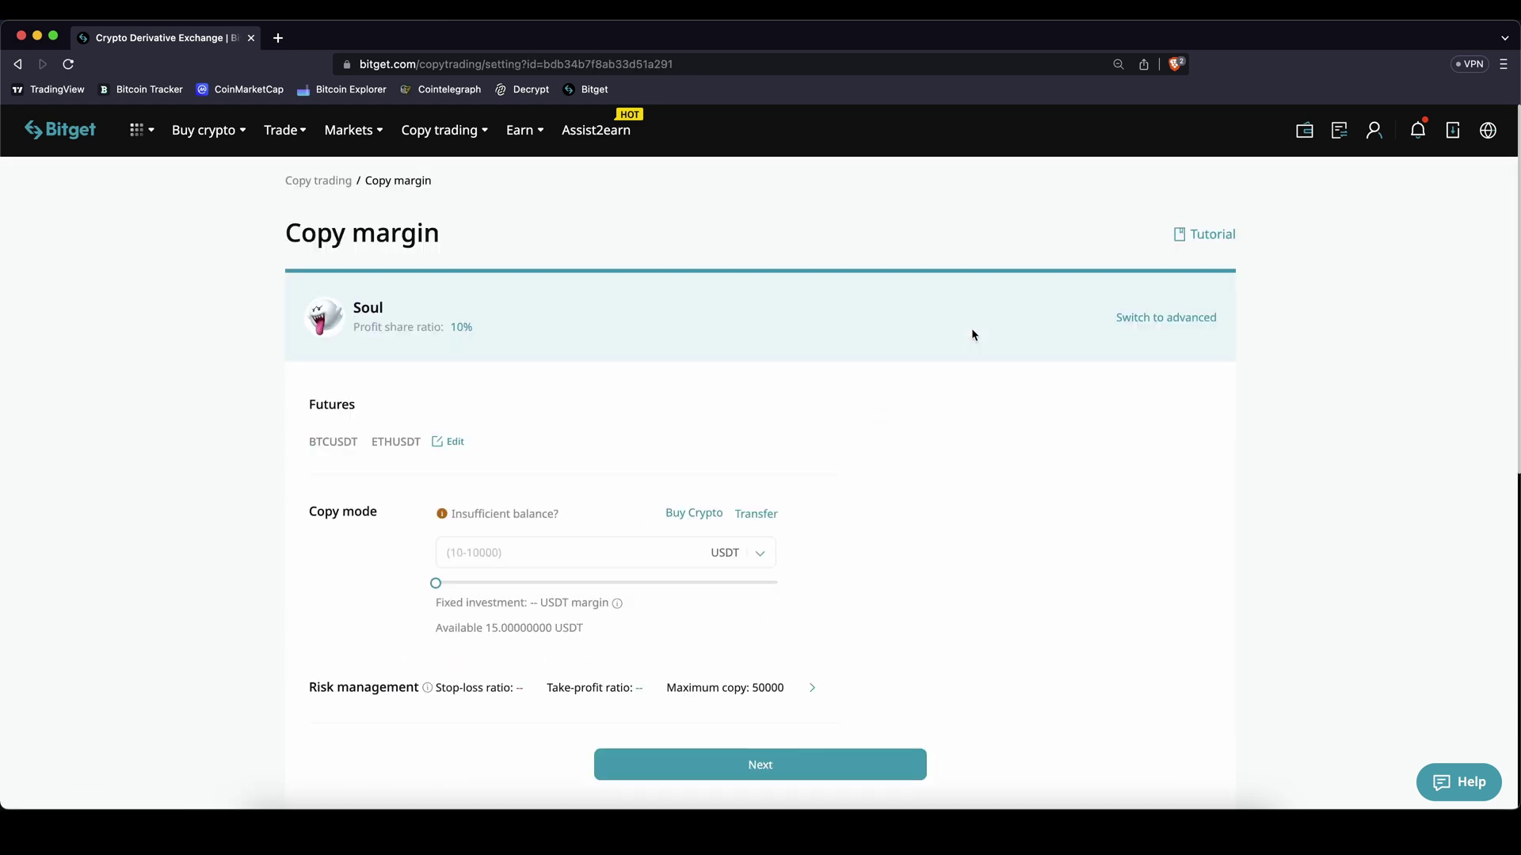
drag(354, 329, 477, 325)
click(450, 327)
drag(309, 441, 412, 441)
click(411, 442)
scroll(361, 420, down, 3)
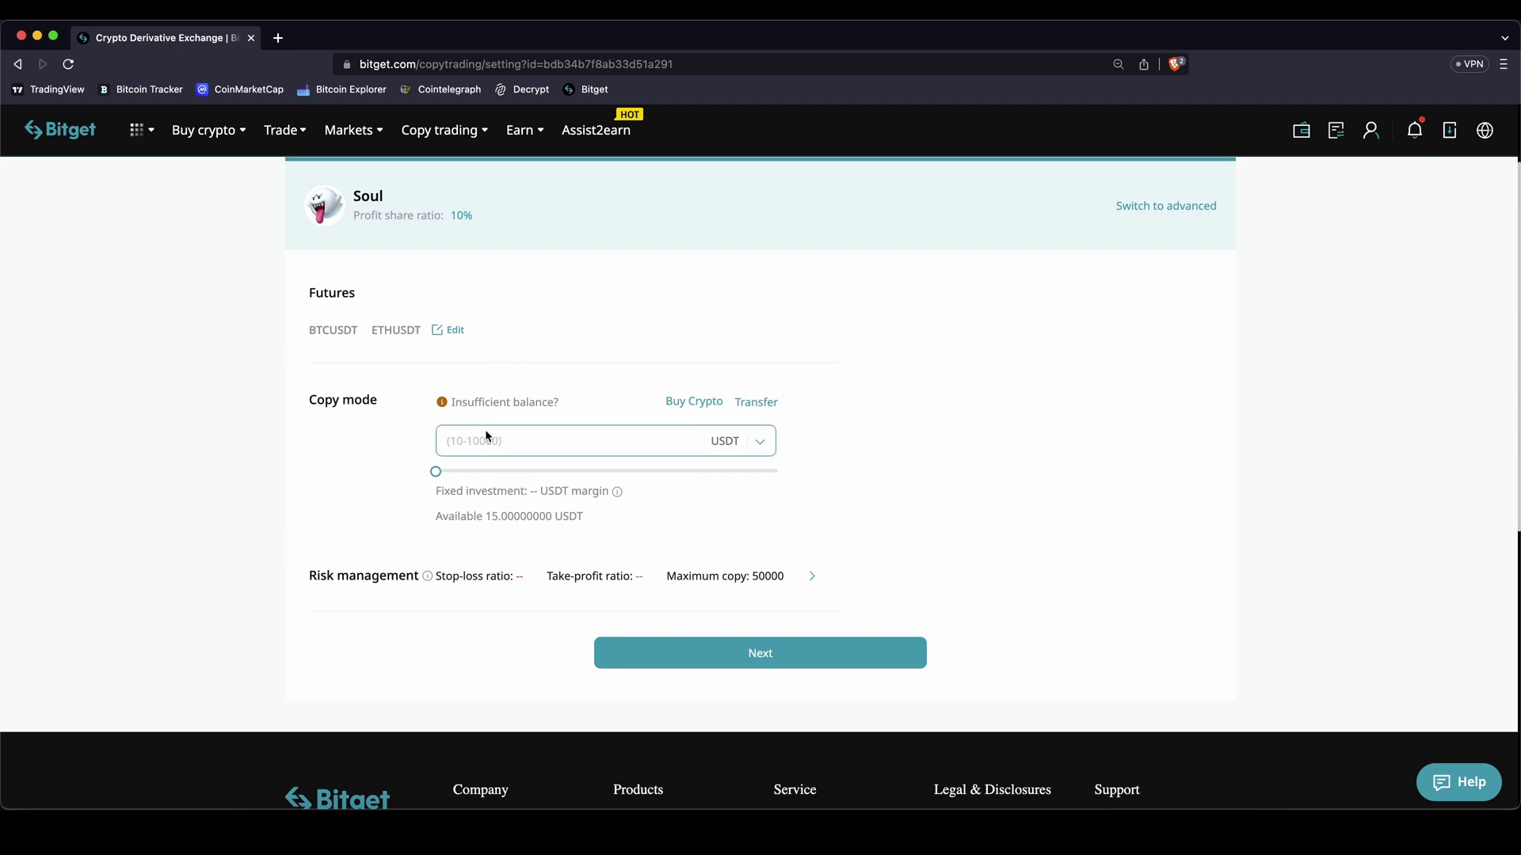
drag(488, 515, 557, 518)
click(561, 518)
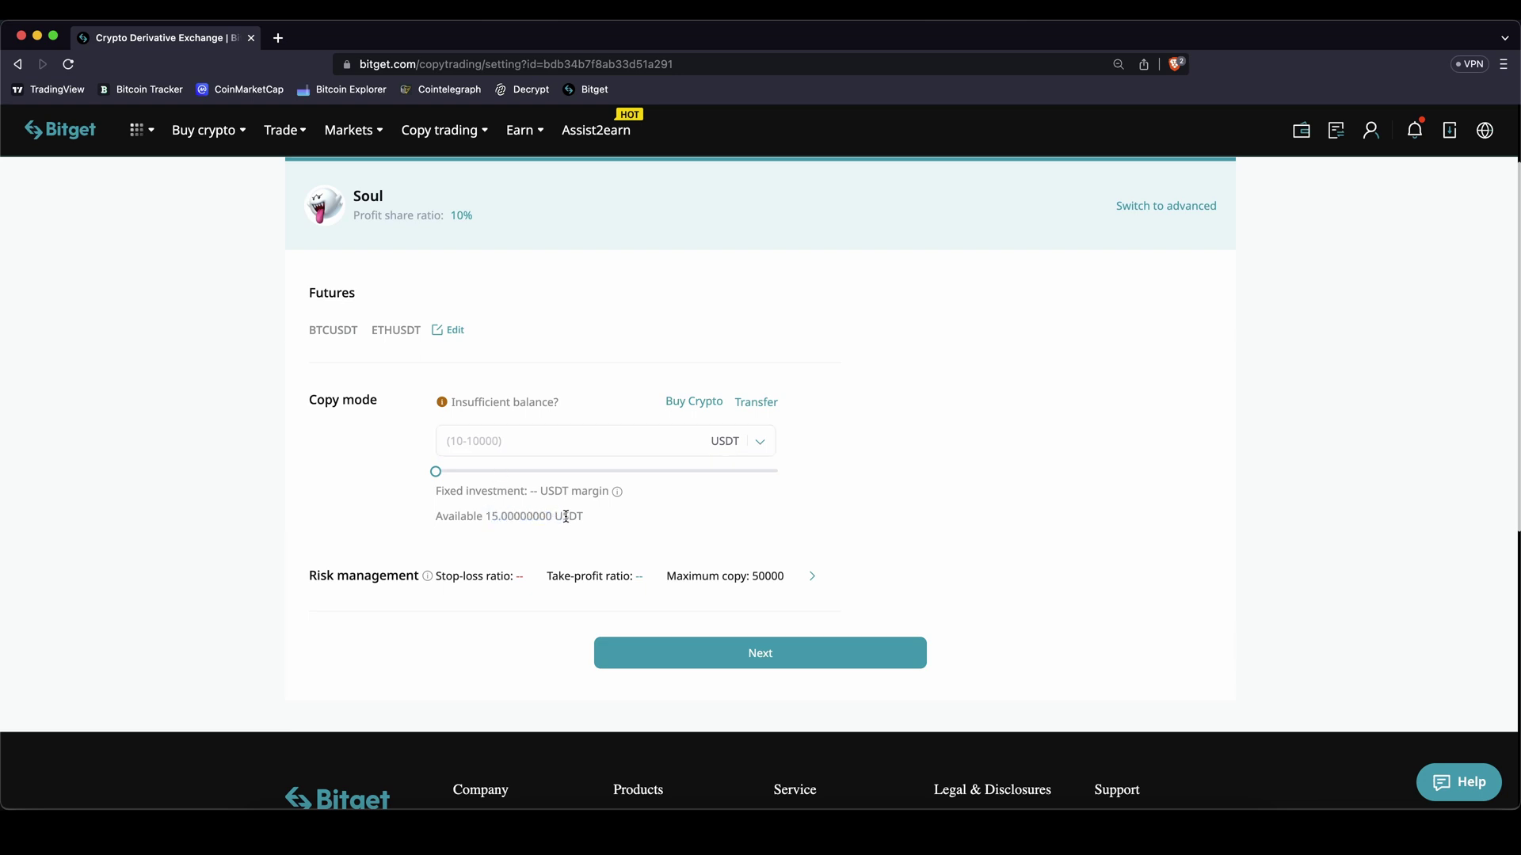
- Open the Transfer form, enter 50 as the amount, then close it without confirming
click(766, 403)
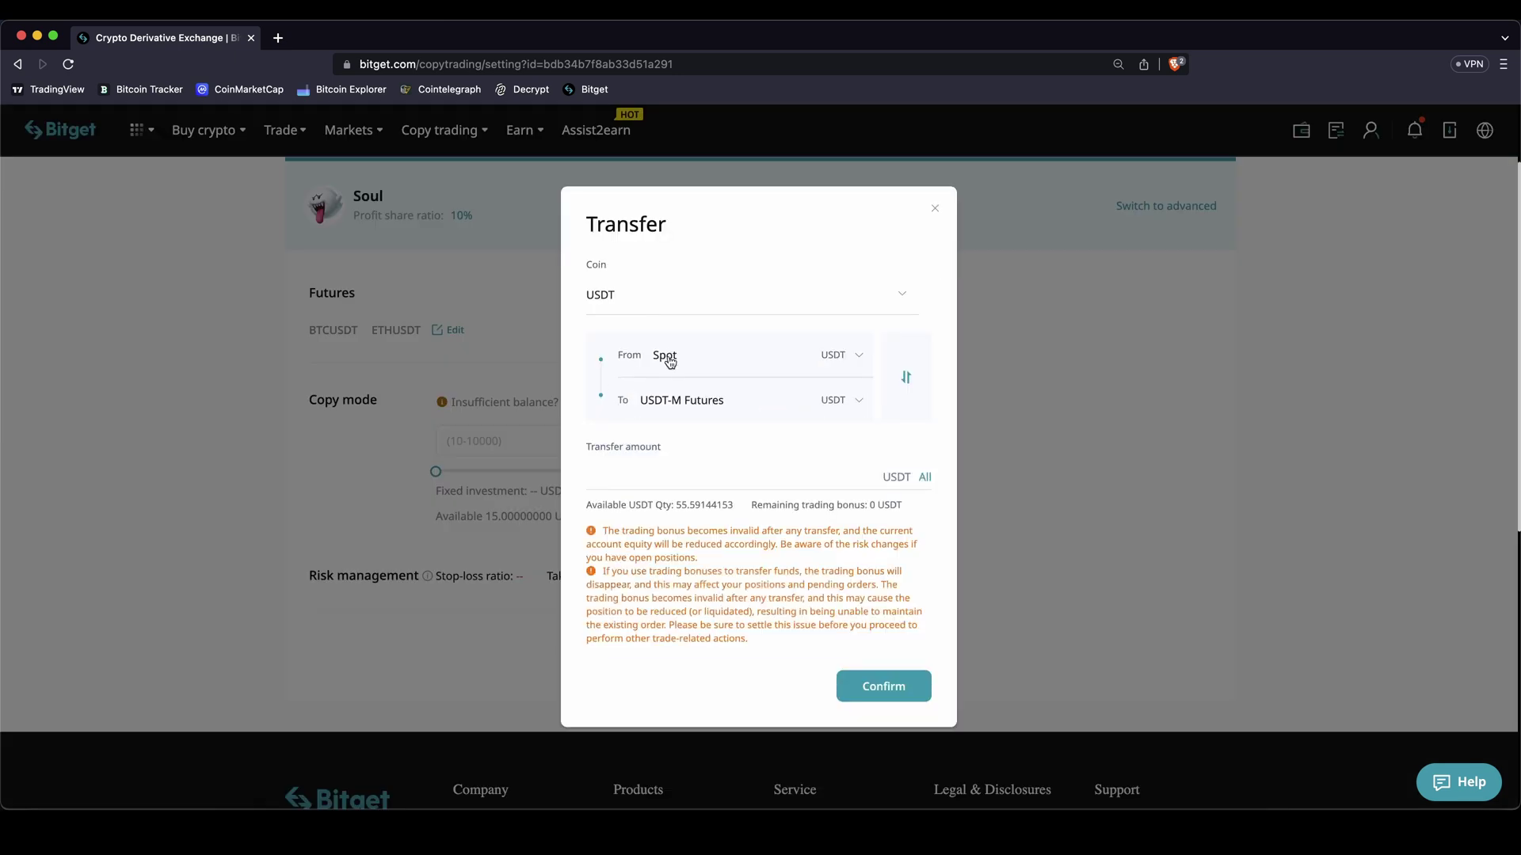
drag(675, 505, 725, 507)
click(725, 509)
click(781, 475)
text(50)
click(935, 208)
mouse_move(491, 516)
mouse_down()
mouse_move(582, 517)
mouse_move(493, 517)
mouse_up()
click(520, 516)
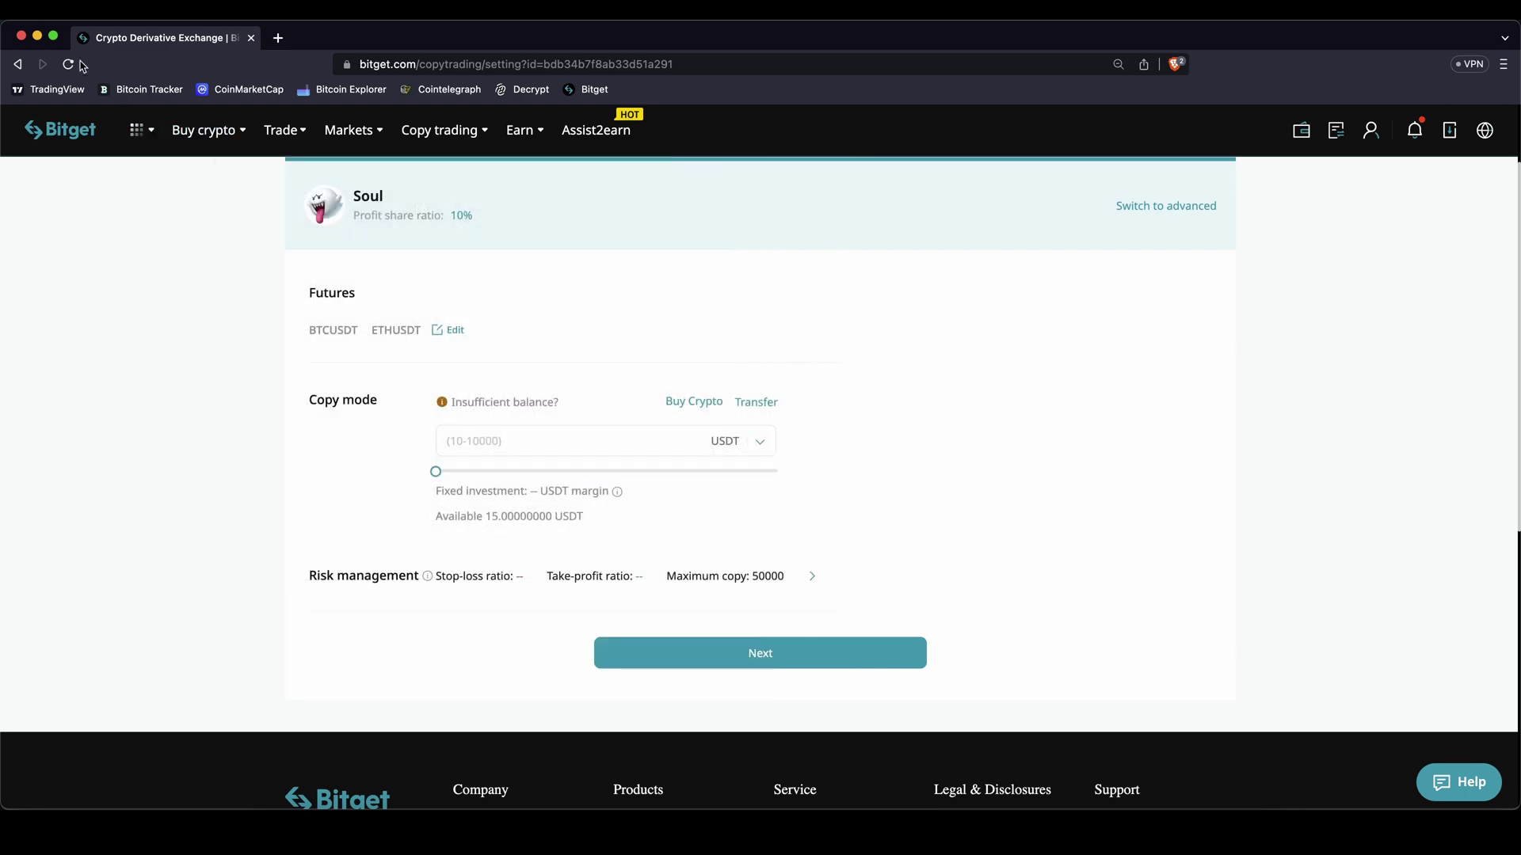
- Enter 10 USDT as the copy amount
double_click(507, 516)
click(486, 441)
text(10)
scroll(348, 421, down, 2)
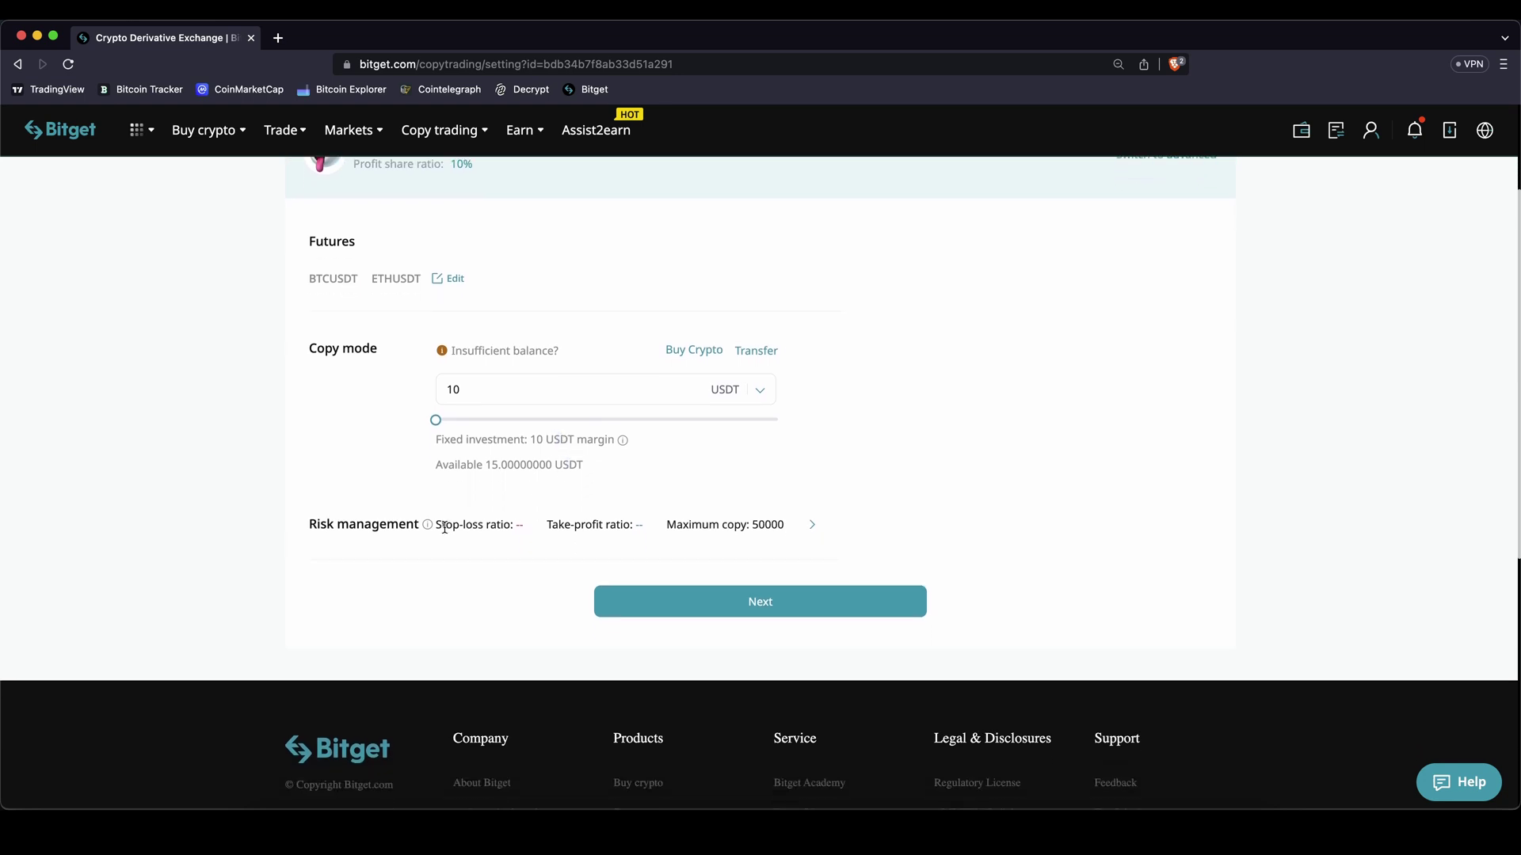
- In risk management, set stop-loss to 20% and take-profit to 100%
drag(372, 520, 406, 523)
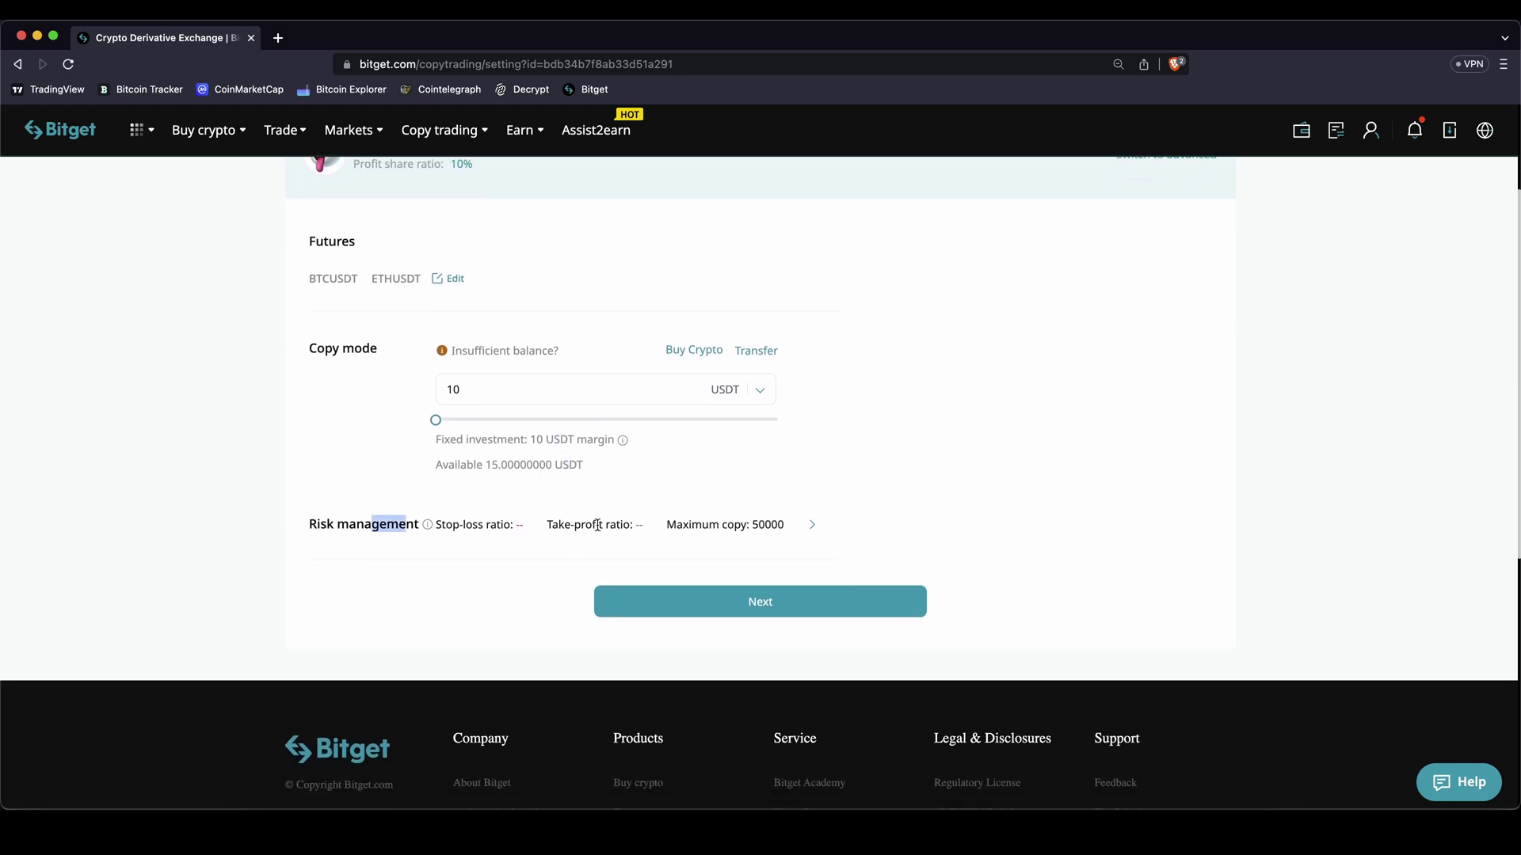
click(810, 526)
drag(594, 388, 628, 388)
drag(596, 474, 757, 475)
click(892, 620)
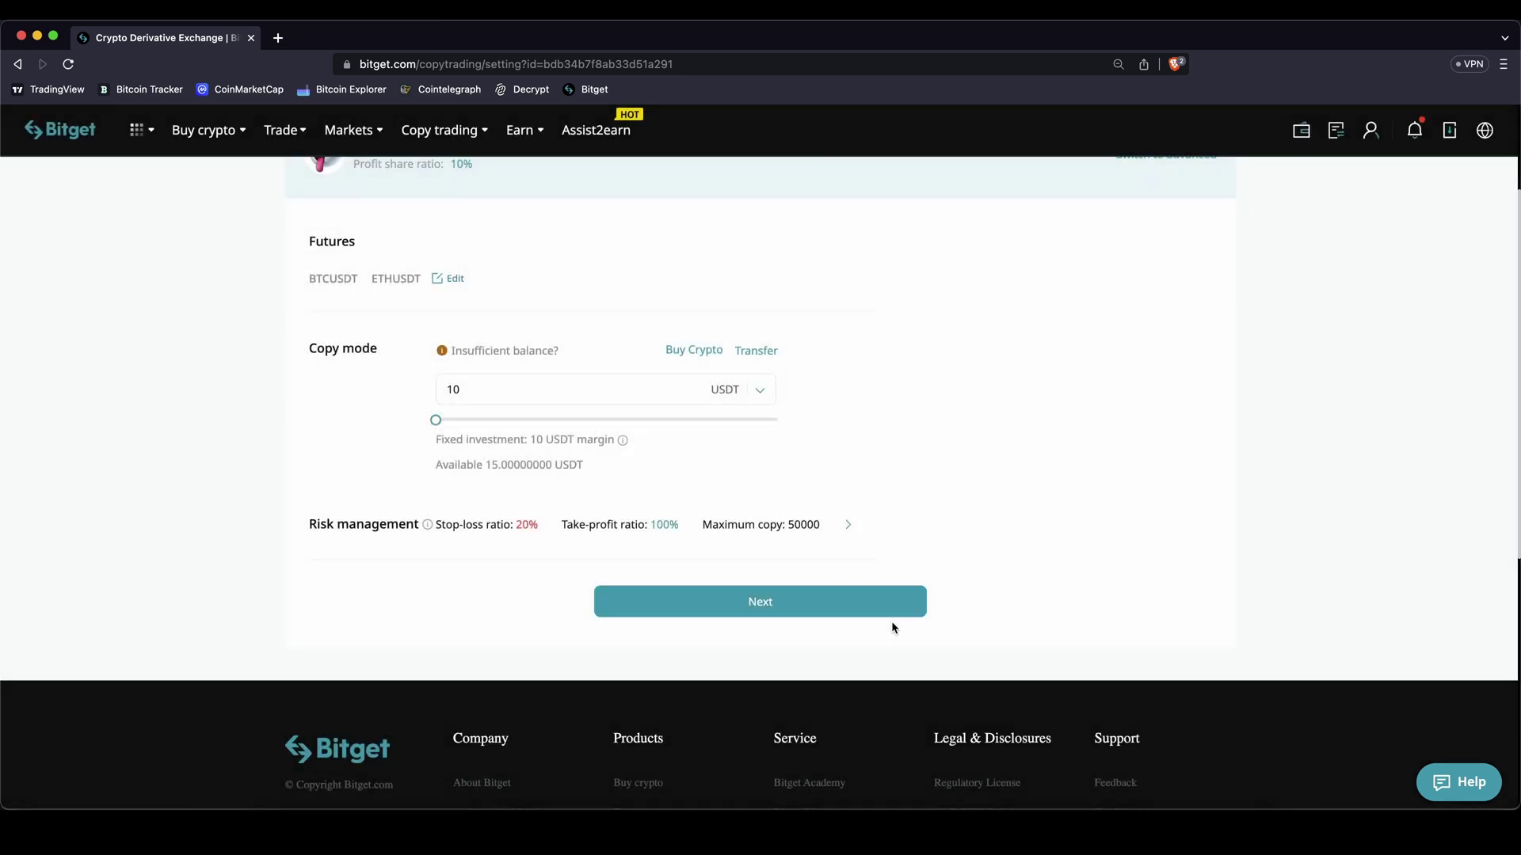
- Review the copy trade details and confirm copying the trader
click(757, 602)
scroll(753, 363, down, 5)
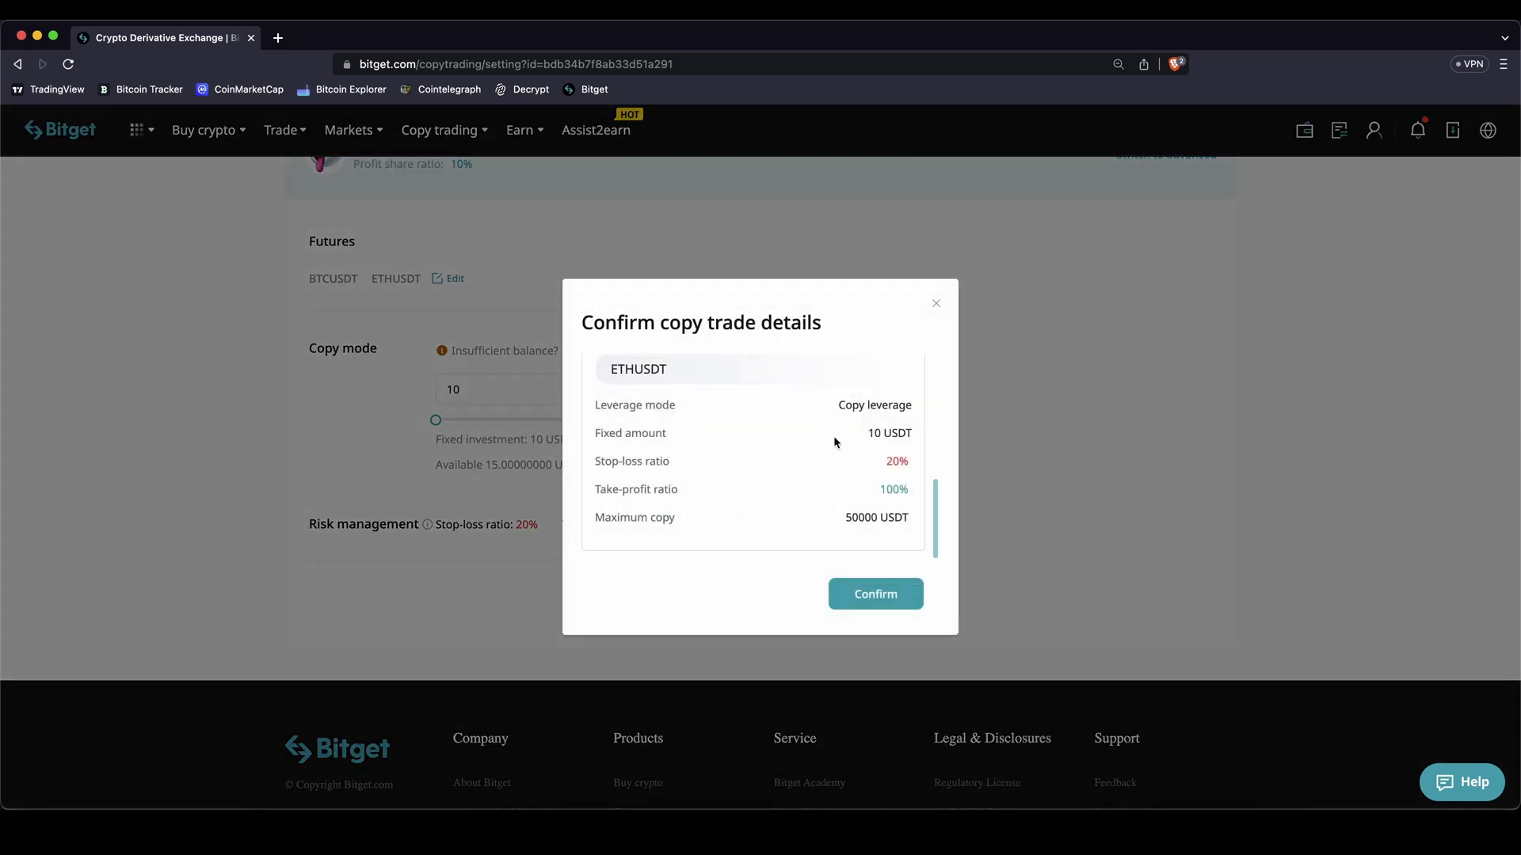
scroll(833, 436, up, 5)
click(862, 596)
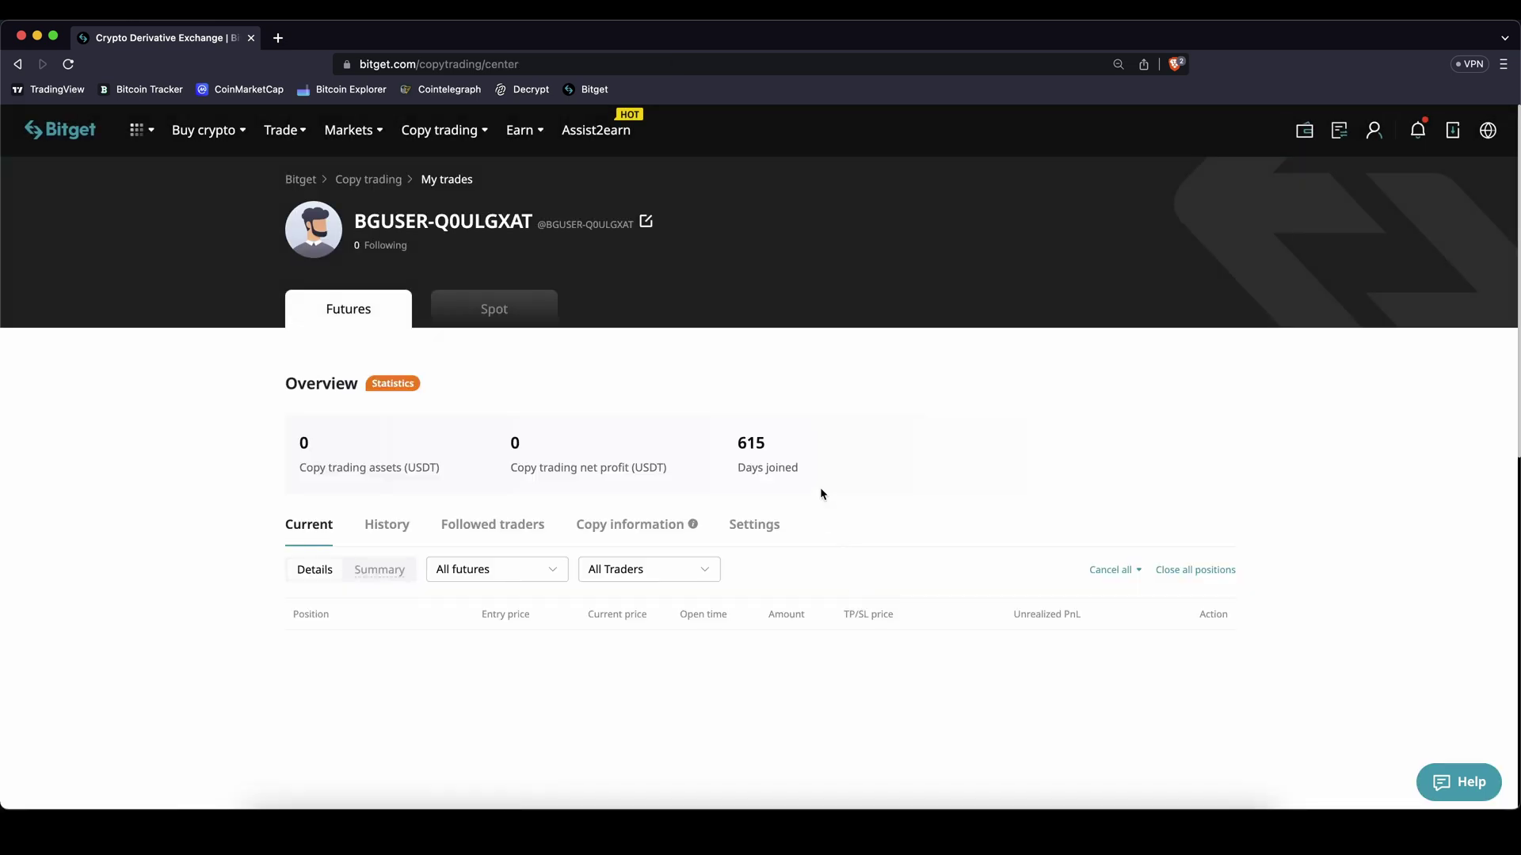
- Scroll the My trades overview and view the copy trading History
scroll(557, 402, down, 2)
scroll(433, 593, down, 1)
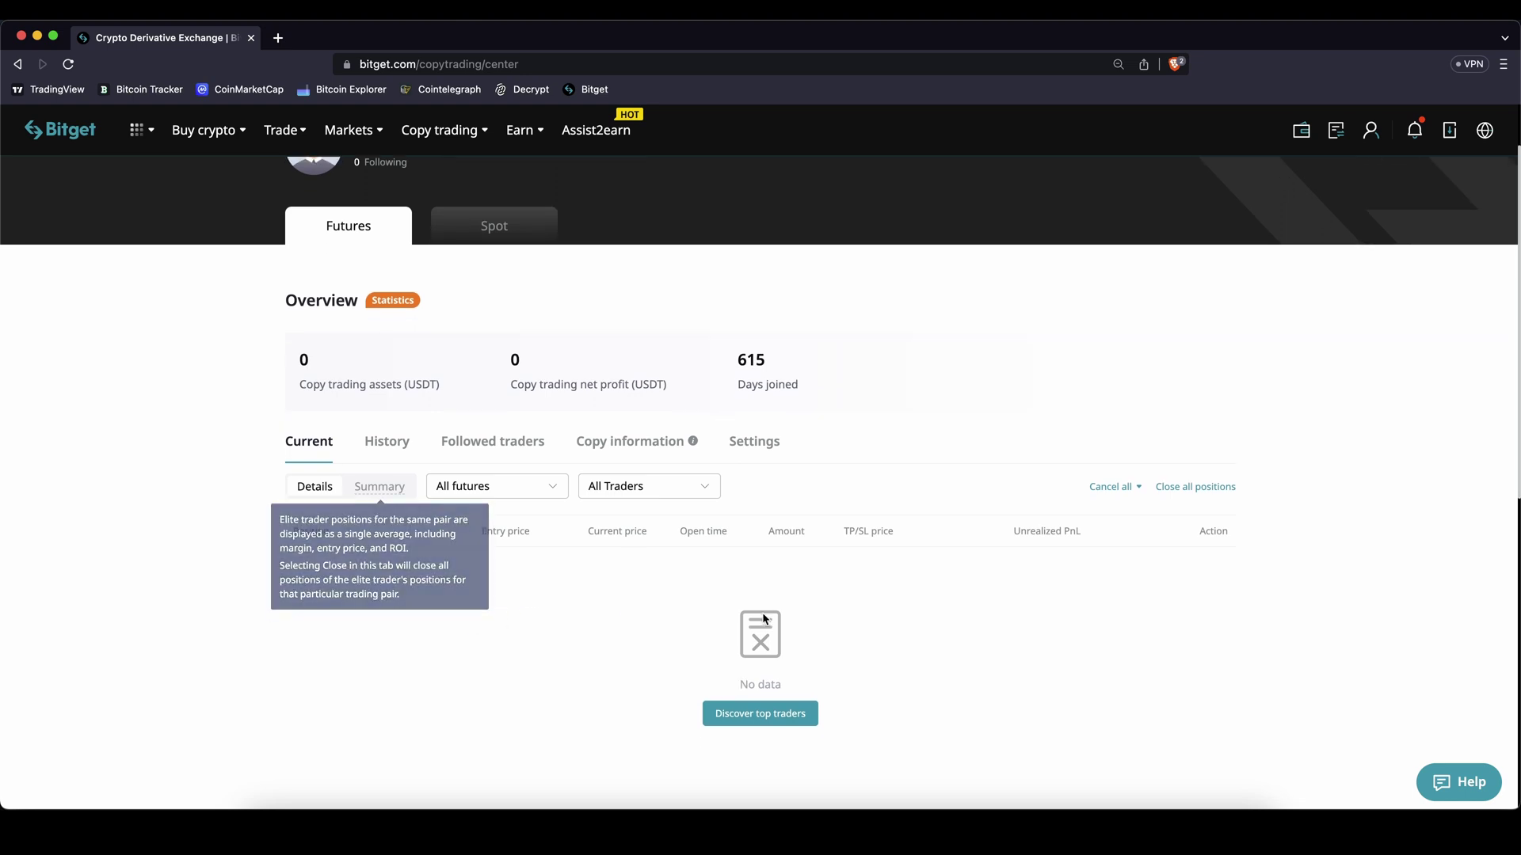
drag(754, 611, 947, 672)
click(852, 628)
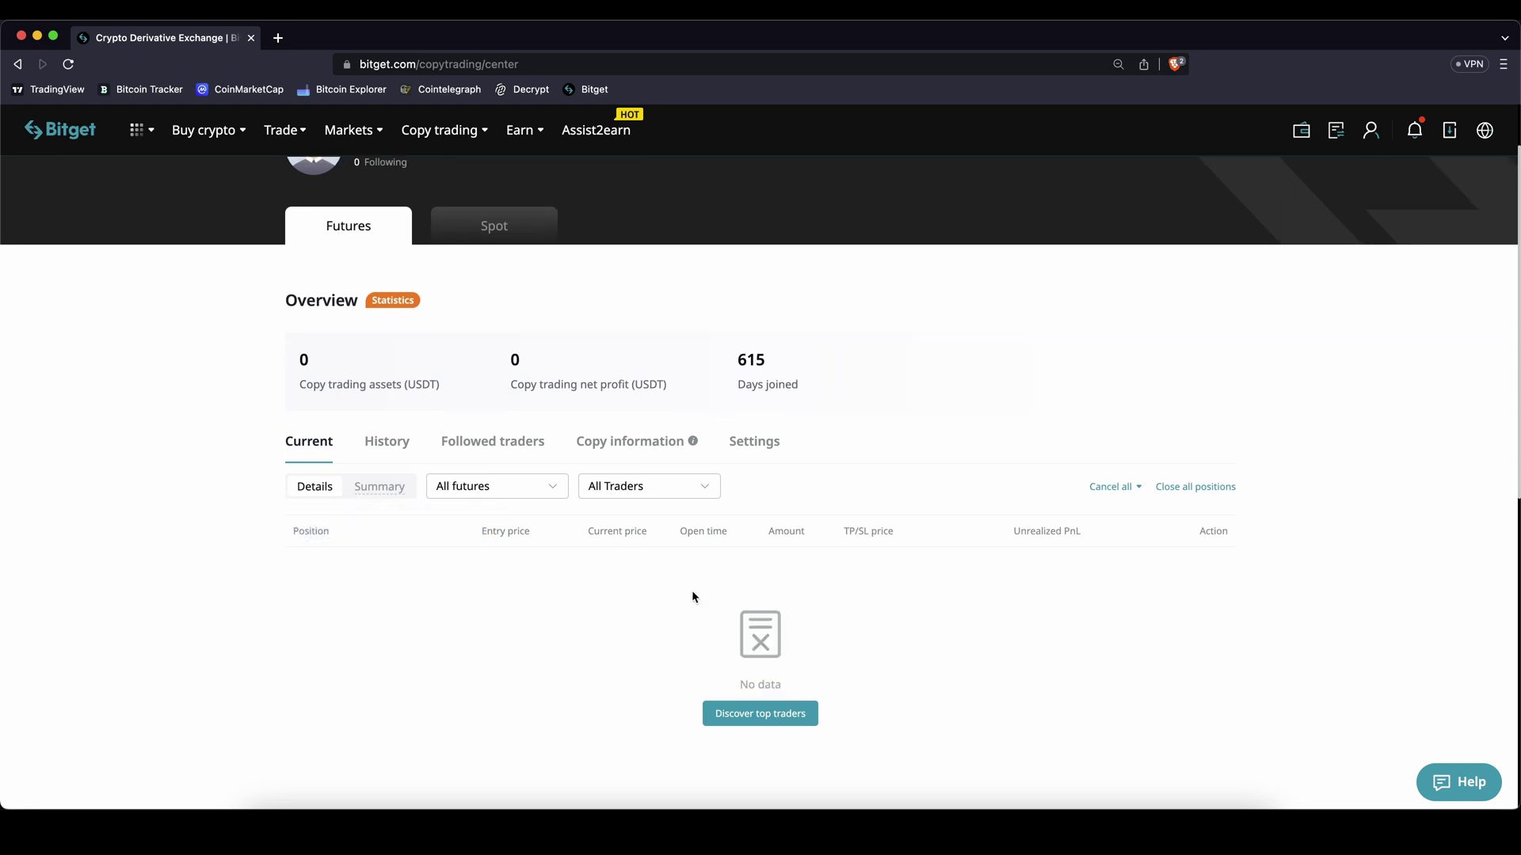
drag(768, 607, 968, 624)
click(968, 624)
click(392, 450)
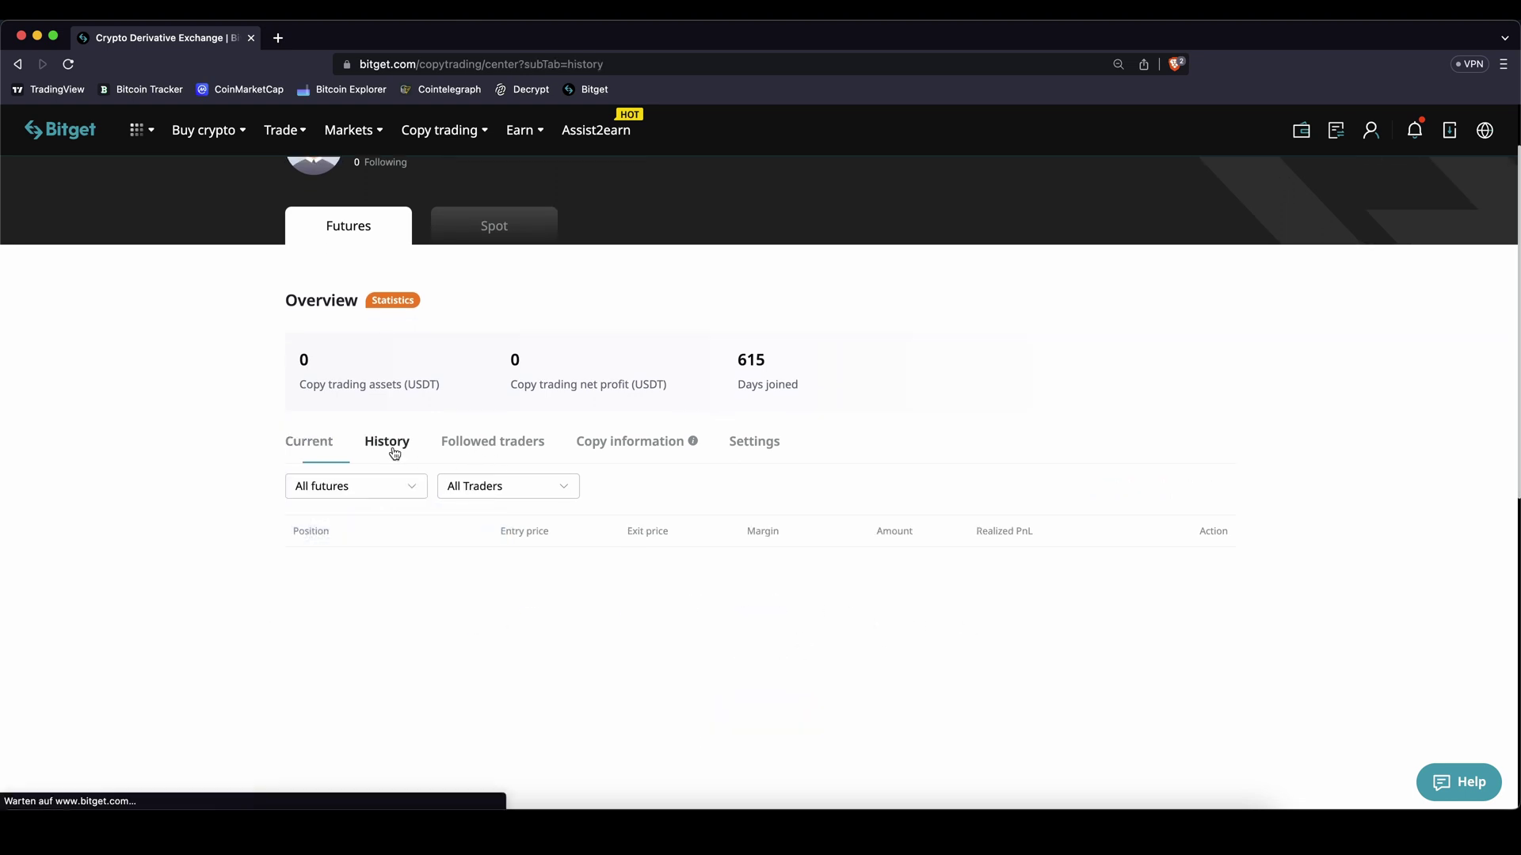
drag(473, 611, 898, 702)
click(898, 702)
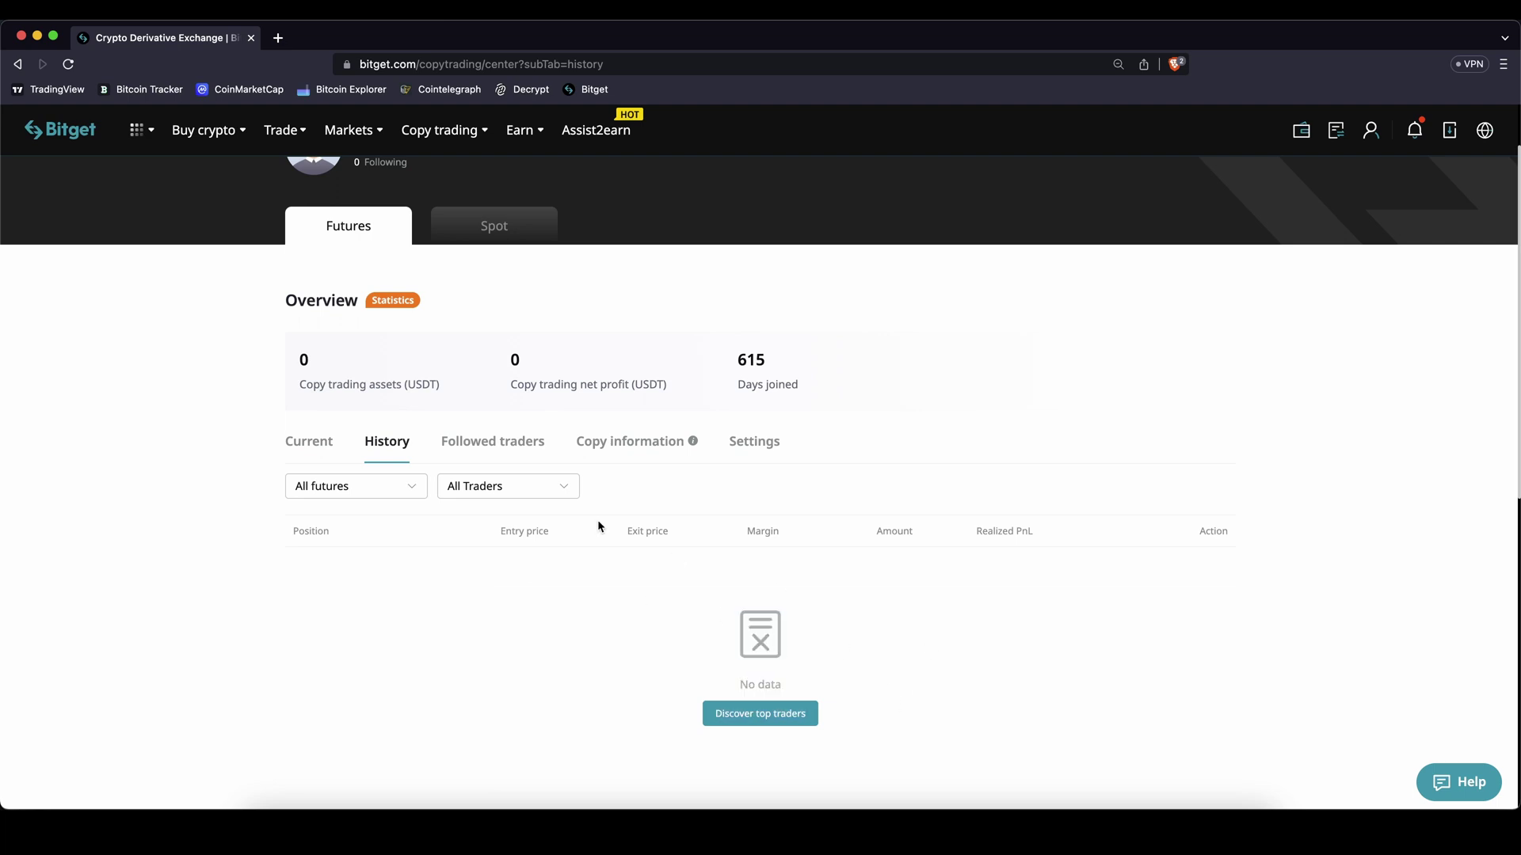
- View the Followed traders list and the copy information for the followed trader
click(489, 446)
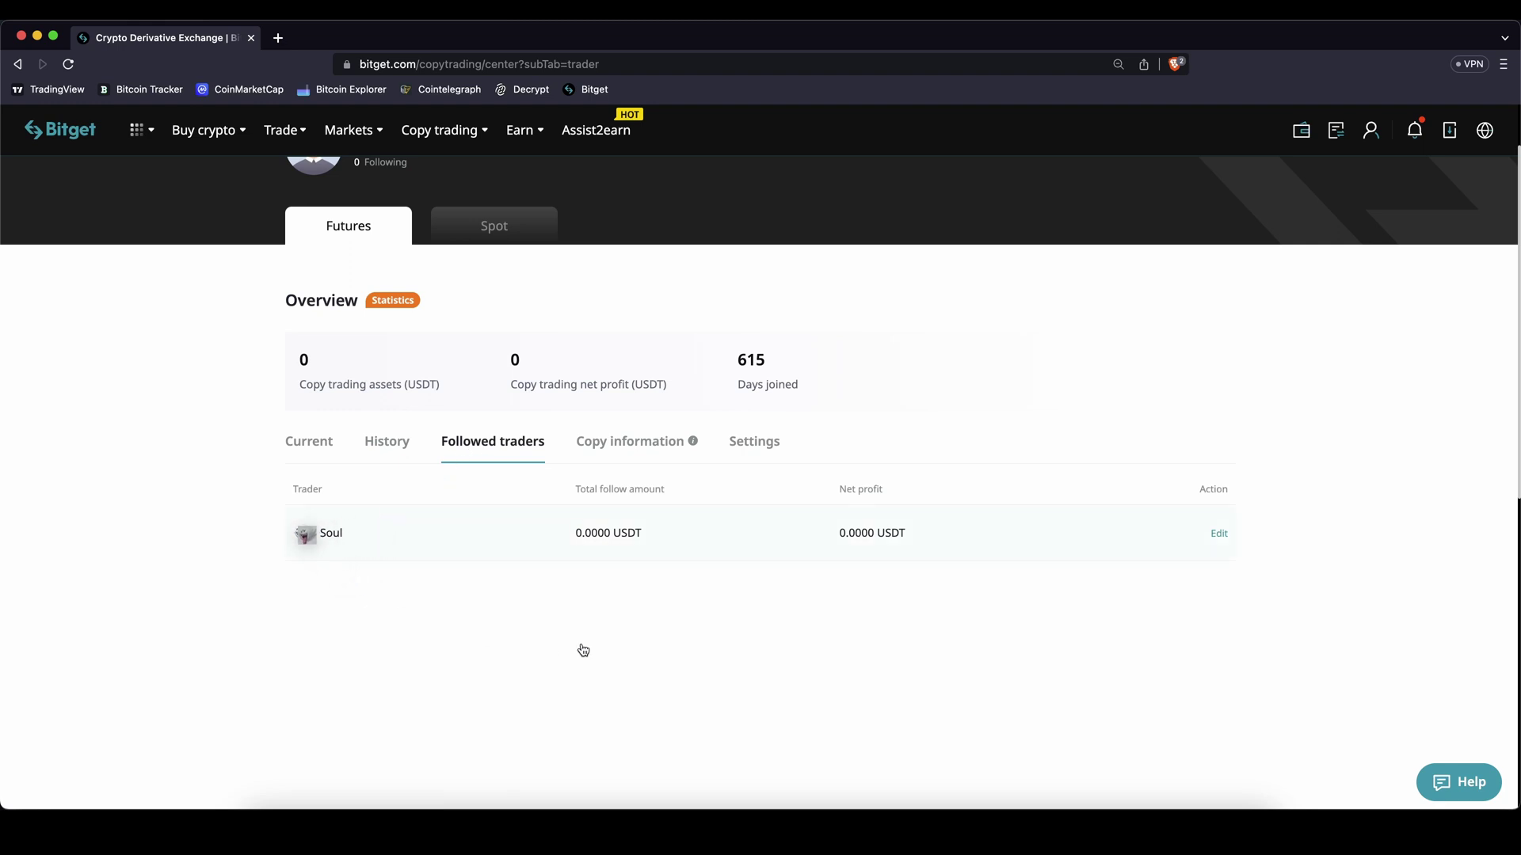
drag(1157, 652, 625, 606)
click(560, 591)
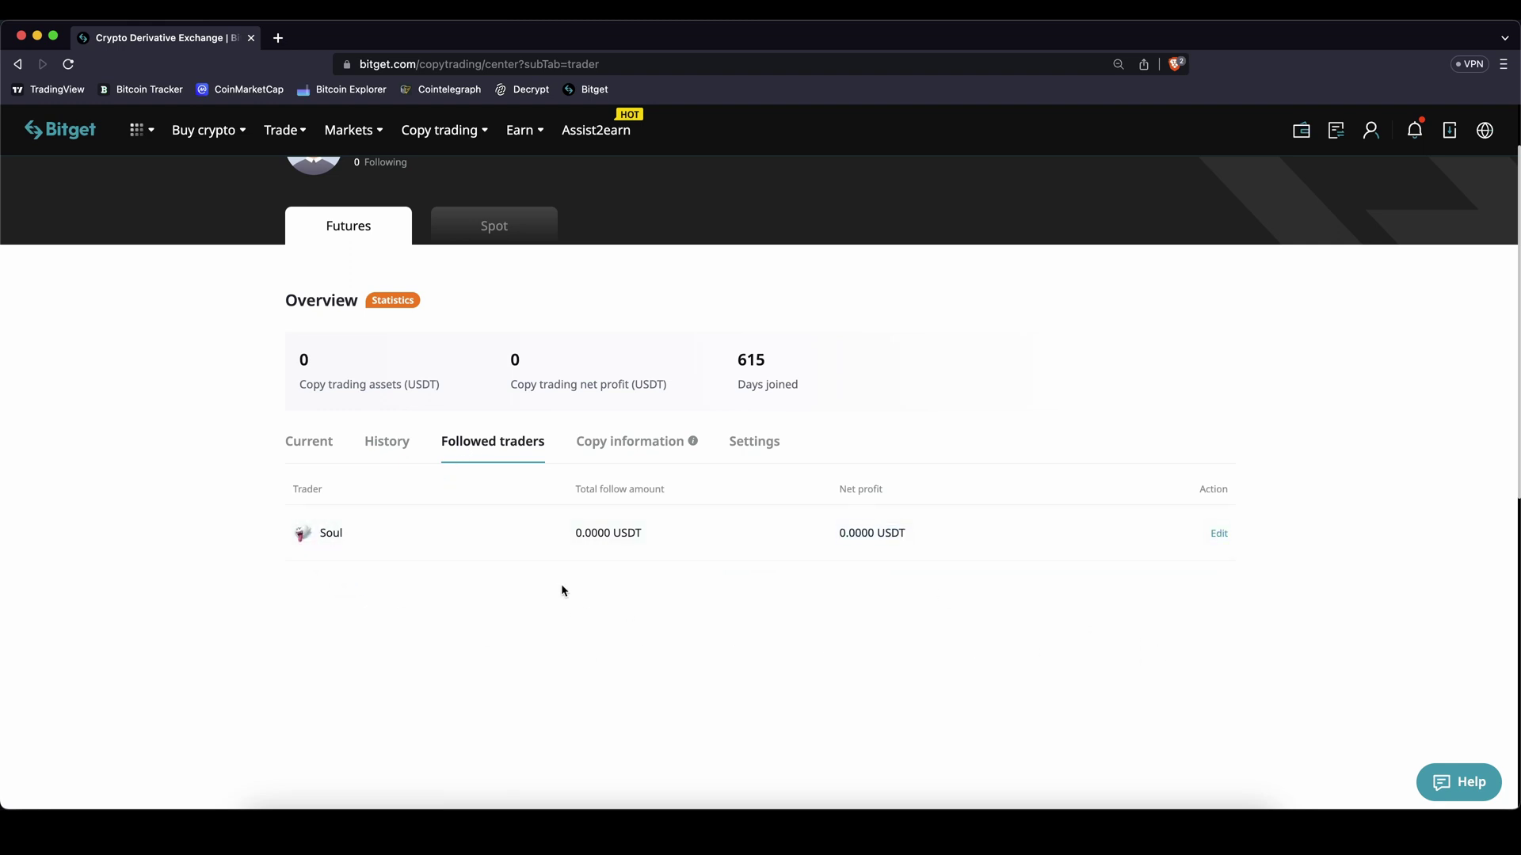
click(648, 442)
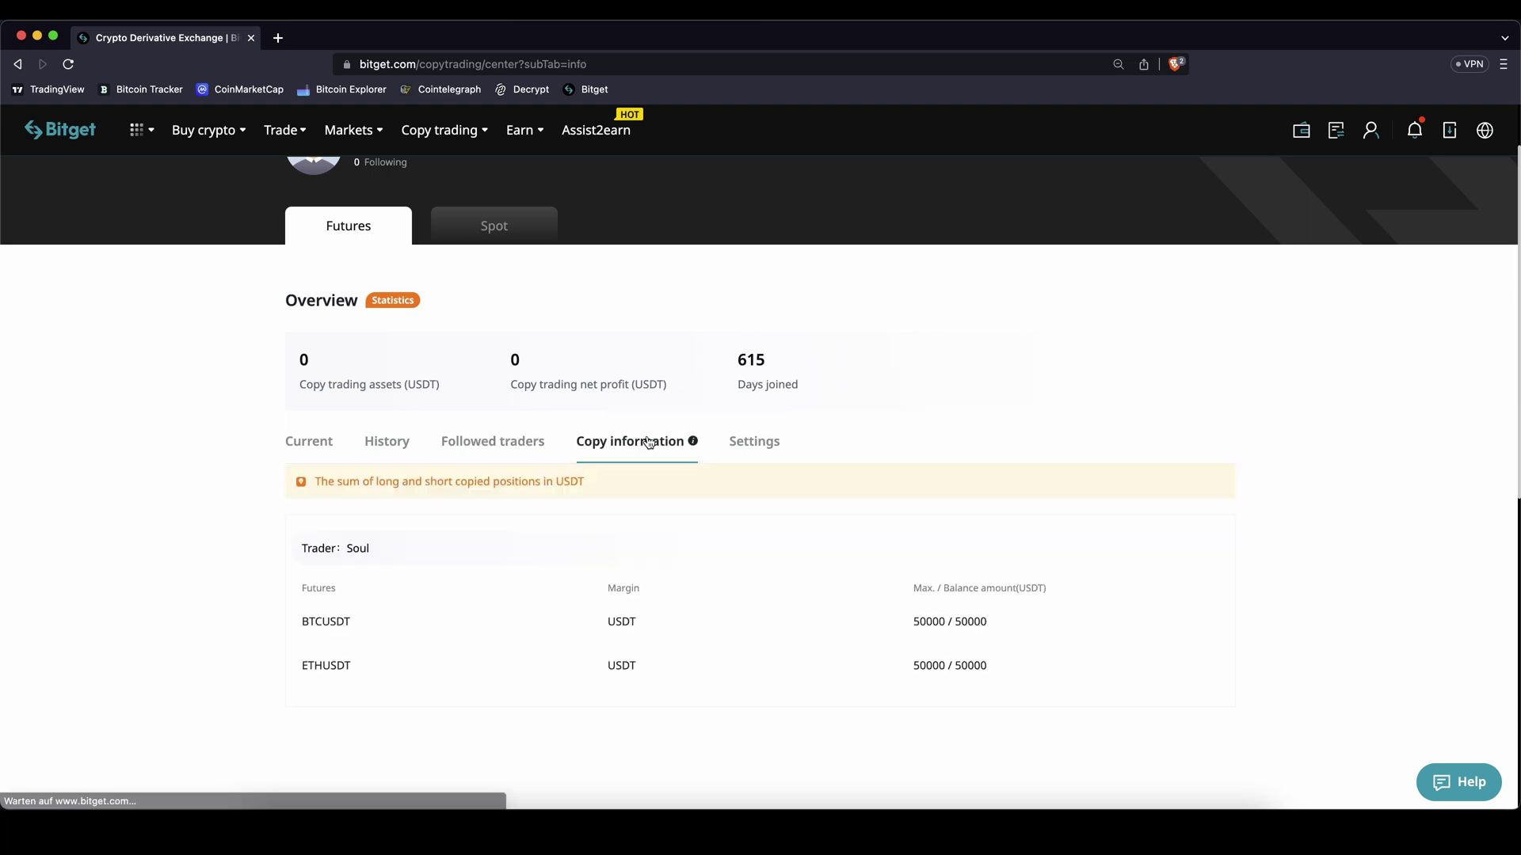
scroll(649, 459, down, 2)
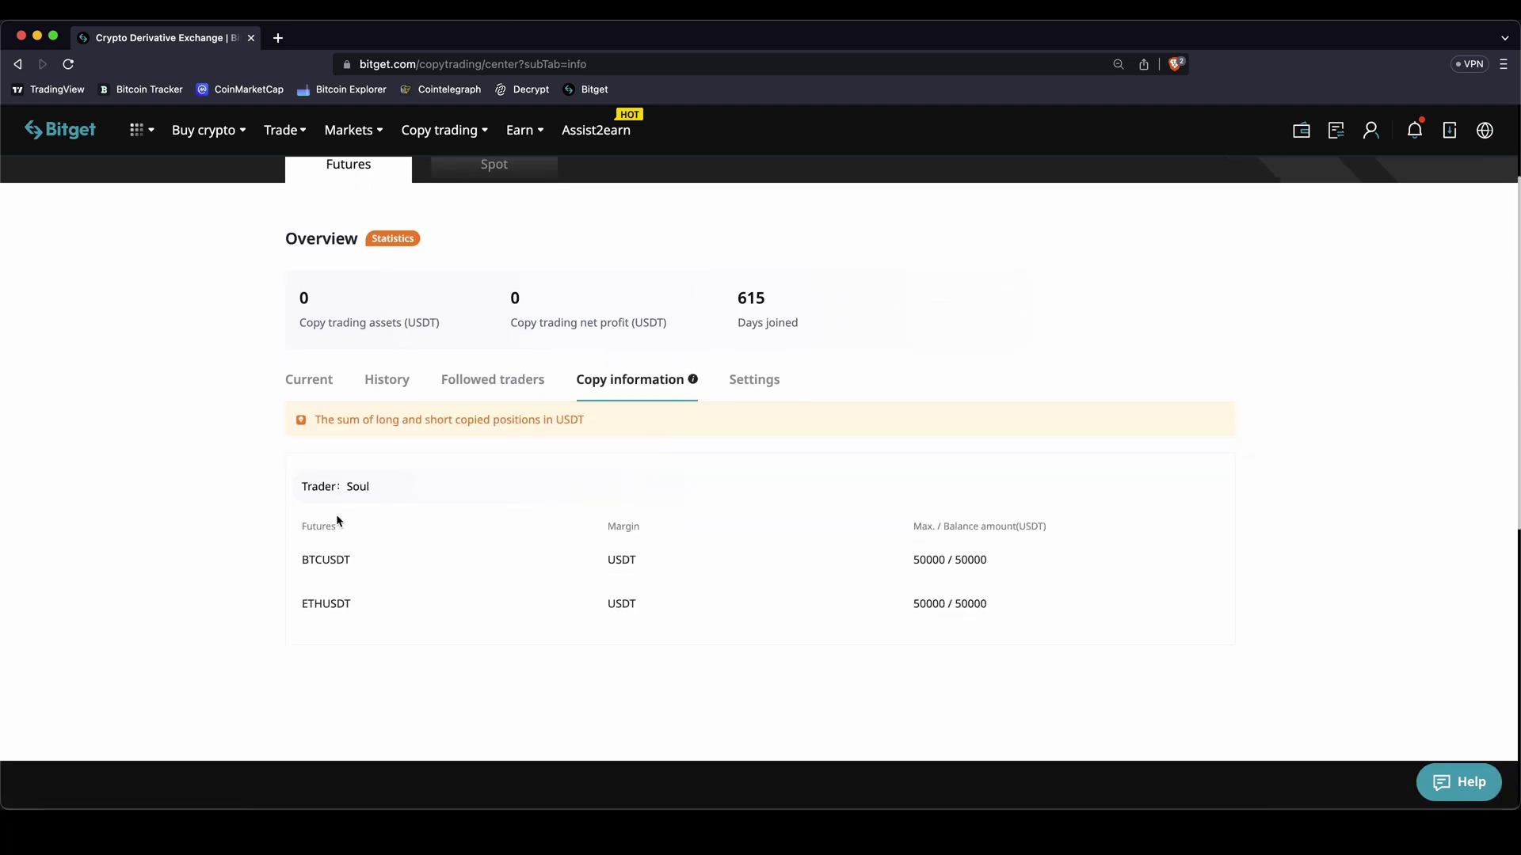
drag(326, 555, 348, 613)
click(315, 519)
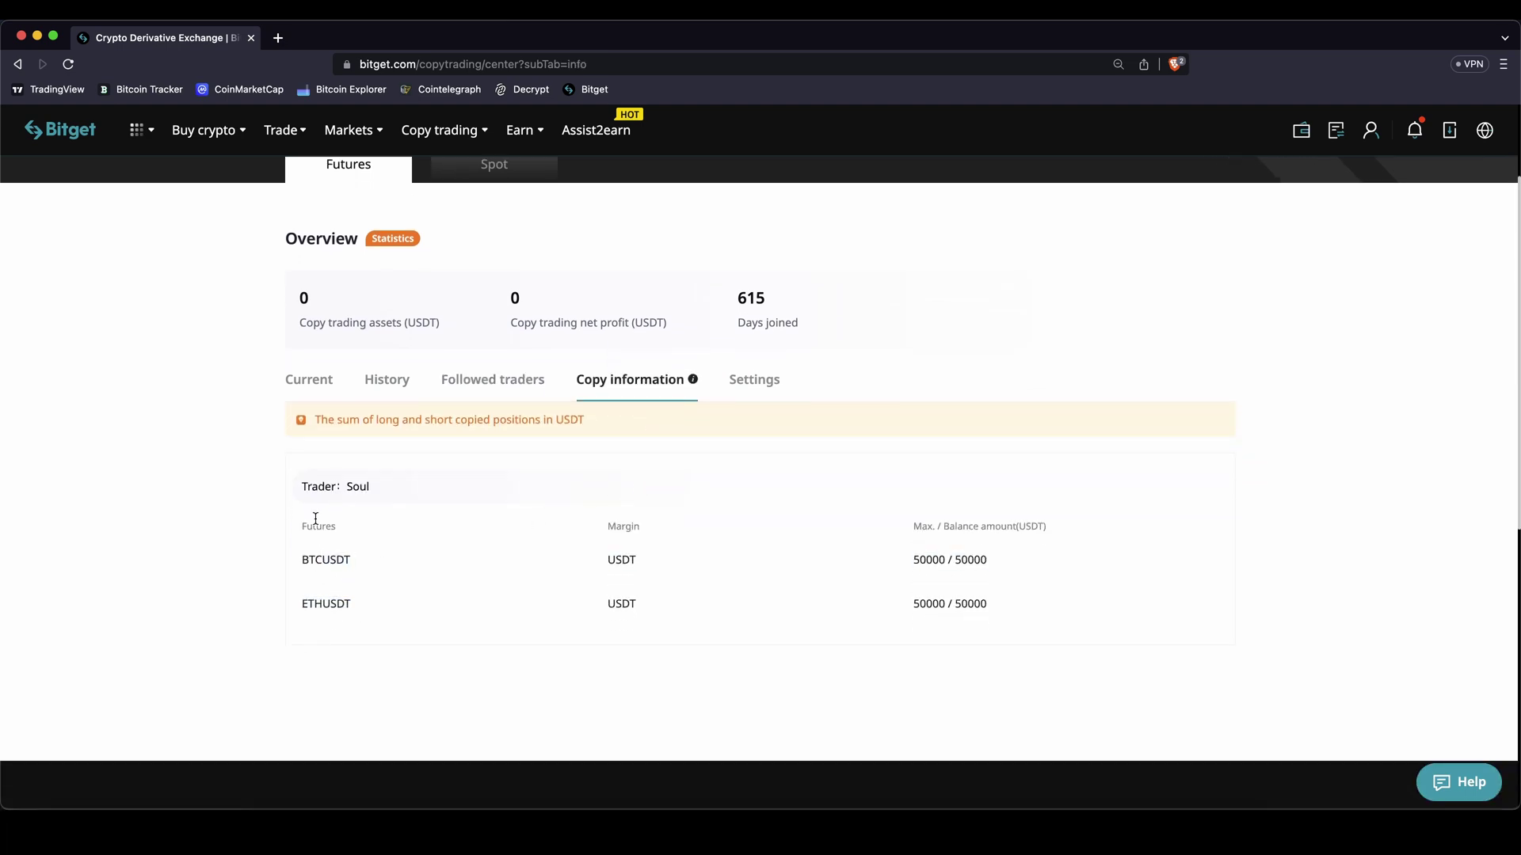
- Open the copy-trading Settings, where Auto-unfollow is off
click(754, 382)
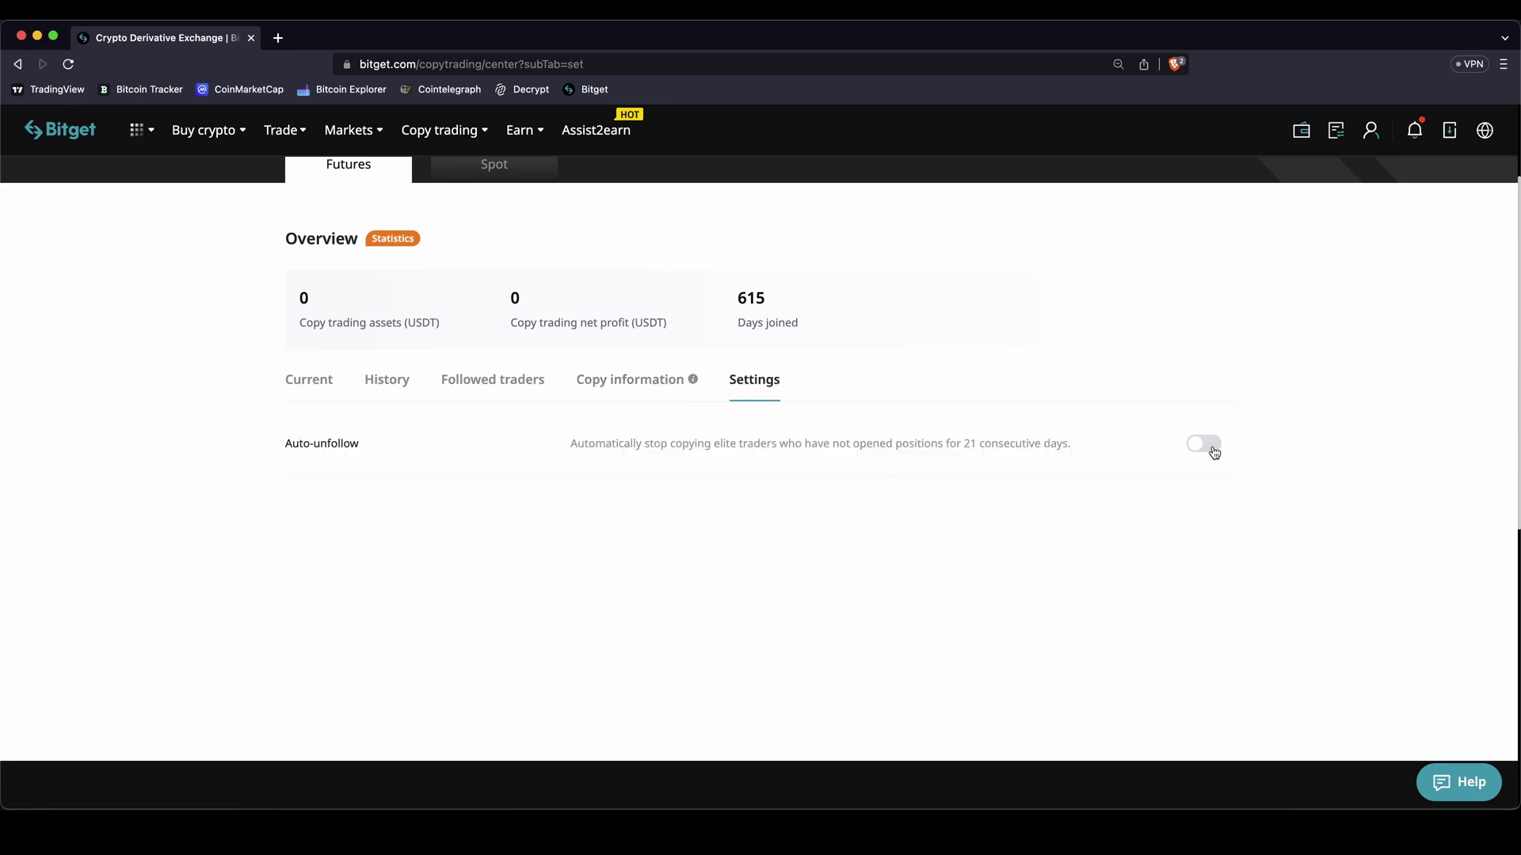
drag(946, 450, 1061, 453)
click(995, 505)
- Browse the Current and History tabs, then list Followed traders showing the trader at 0.0000 USDT
click(337, 381)
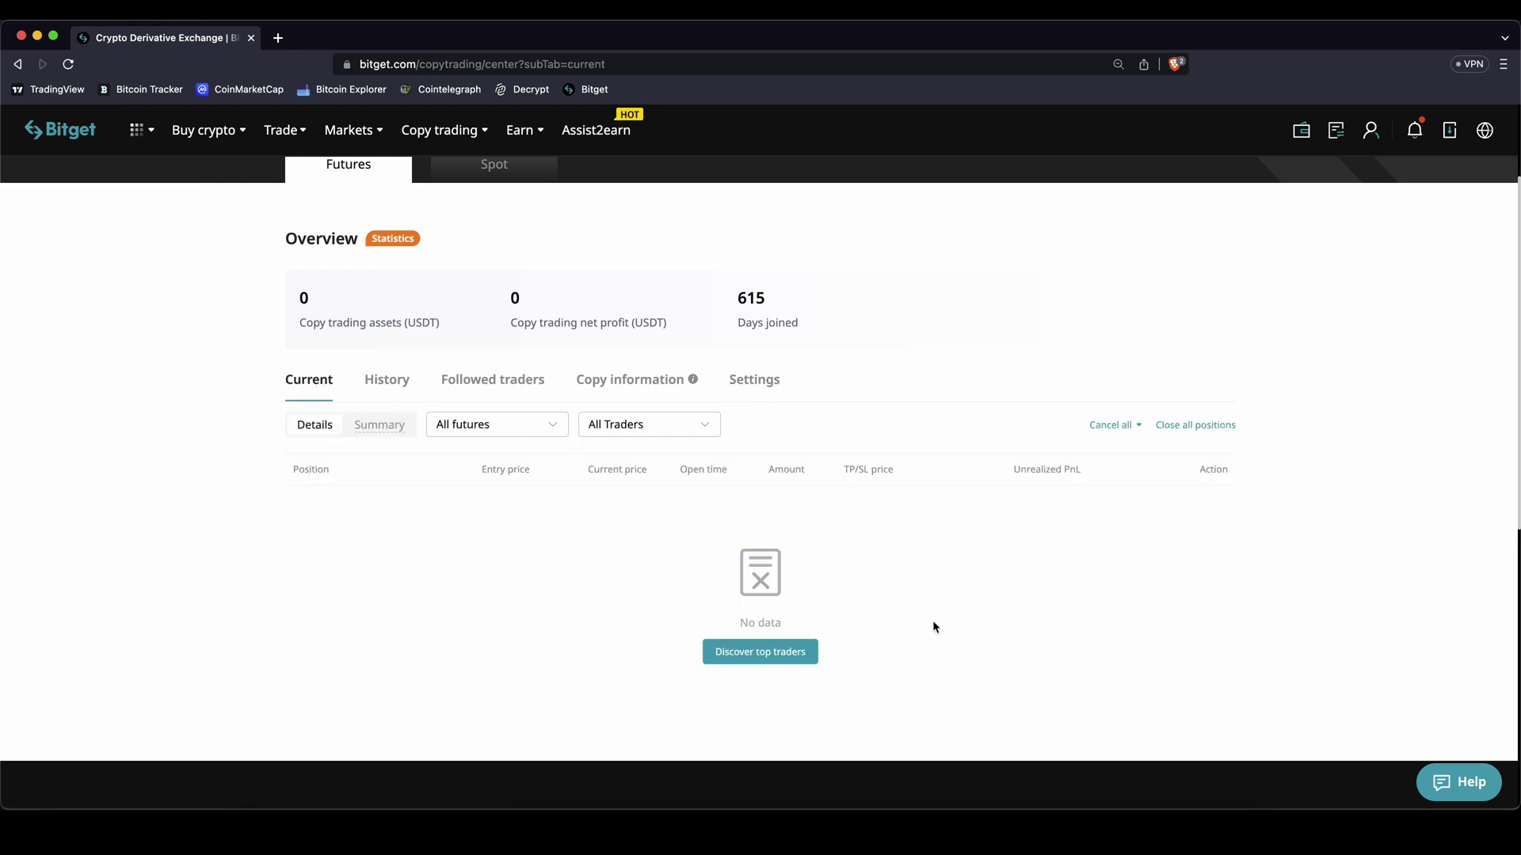
click(384, 381)
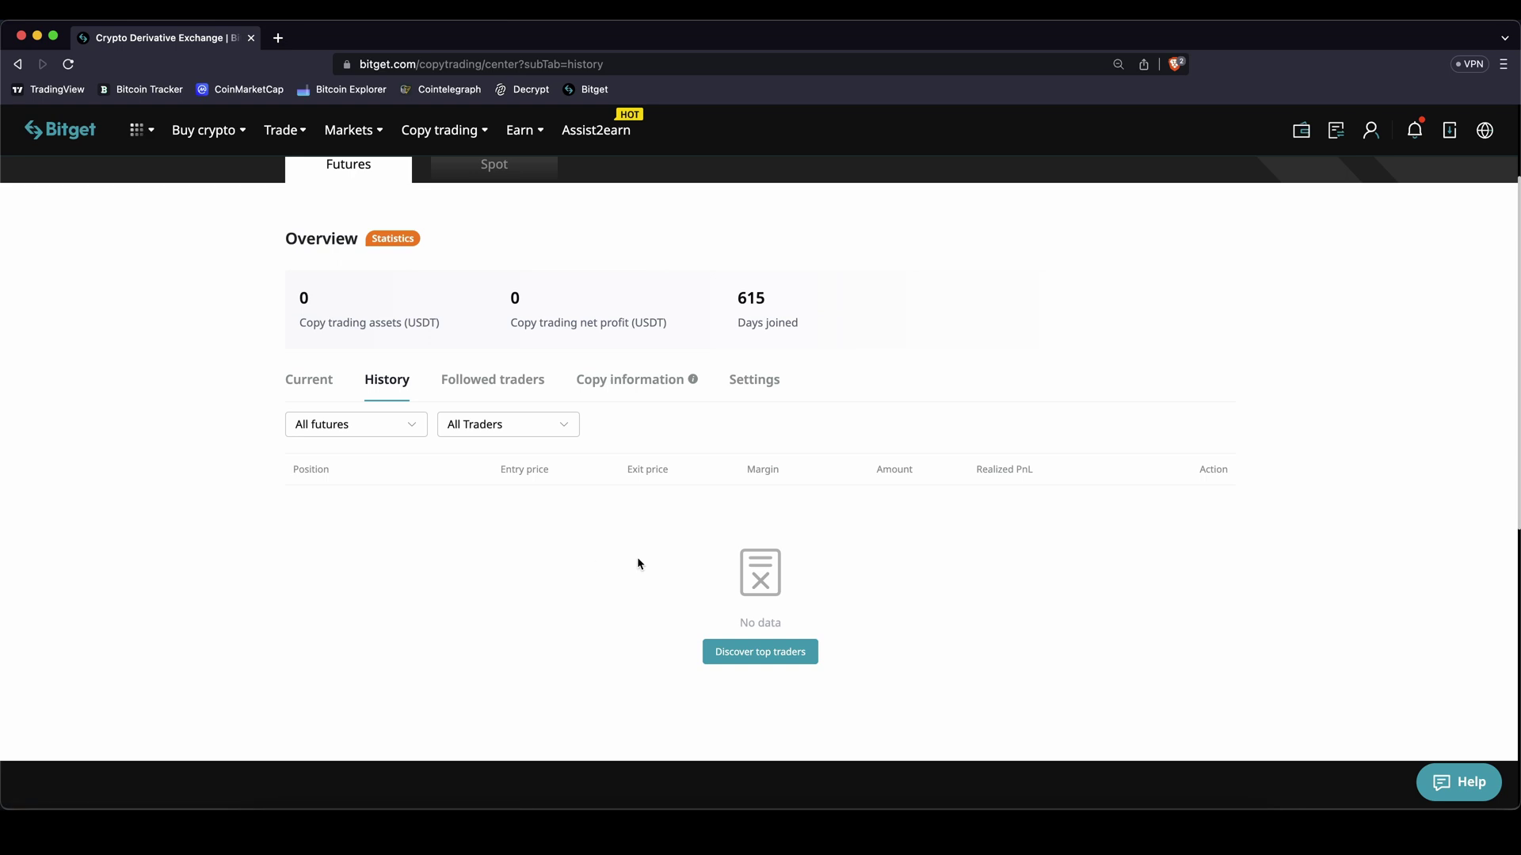
click(508, 383)
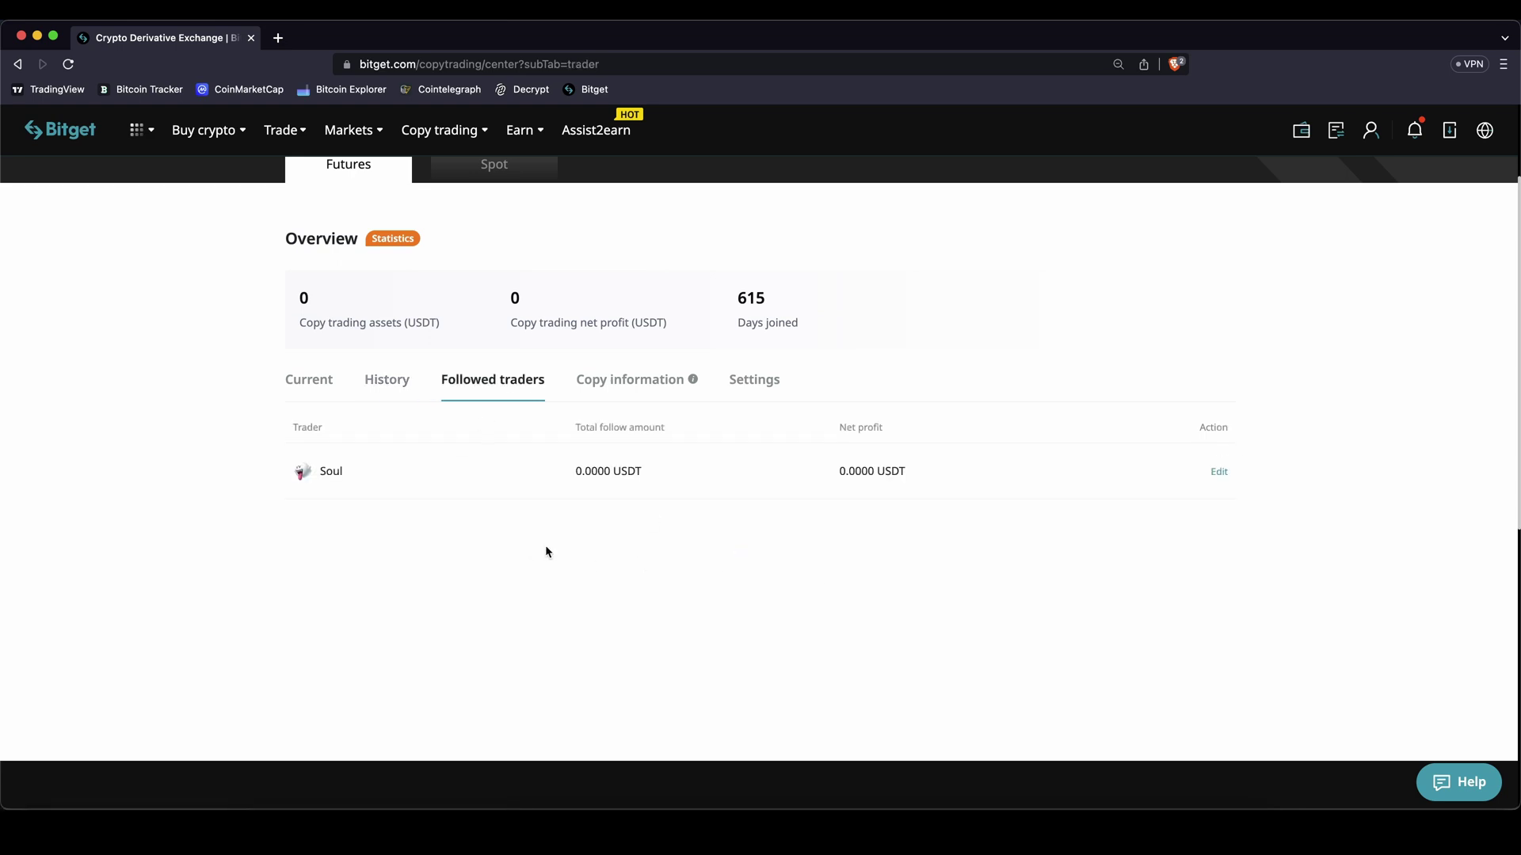
scroll(353, 499, up, 5)
click(353, 507)
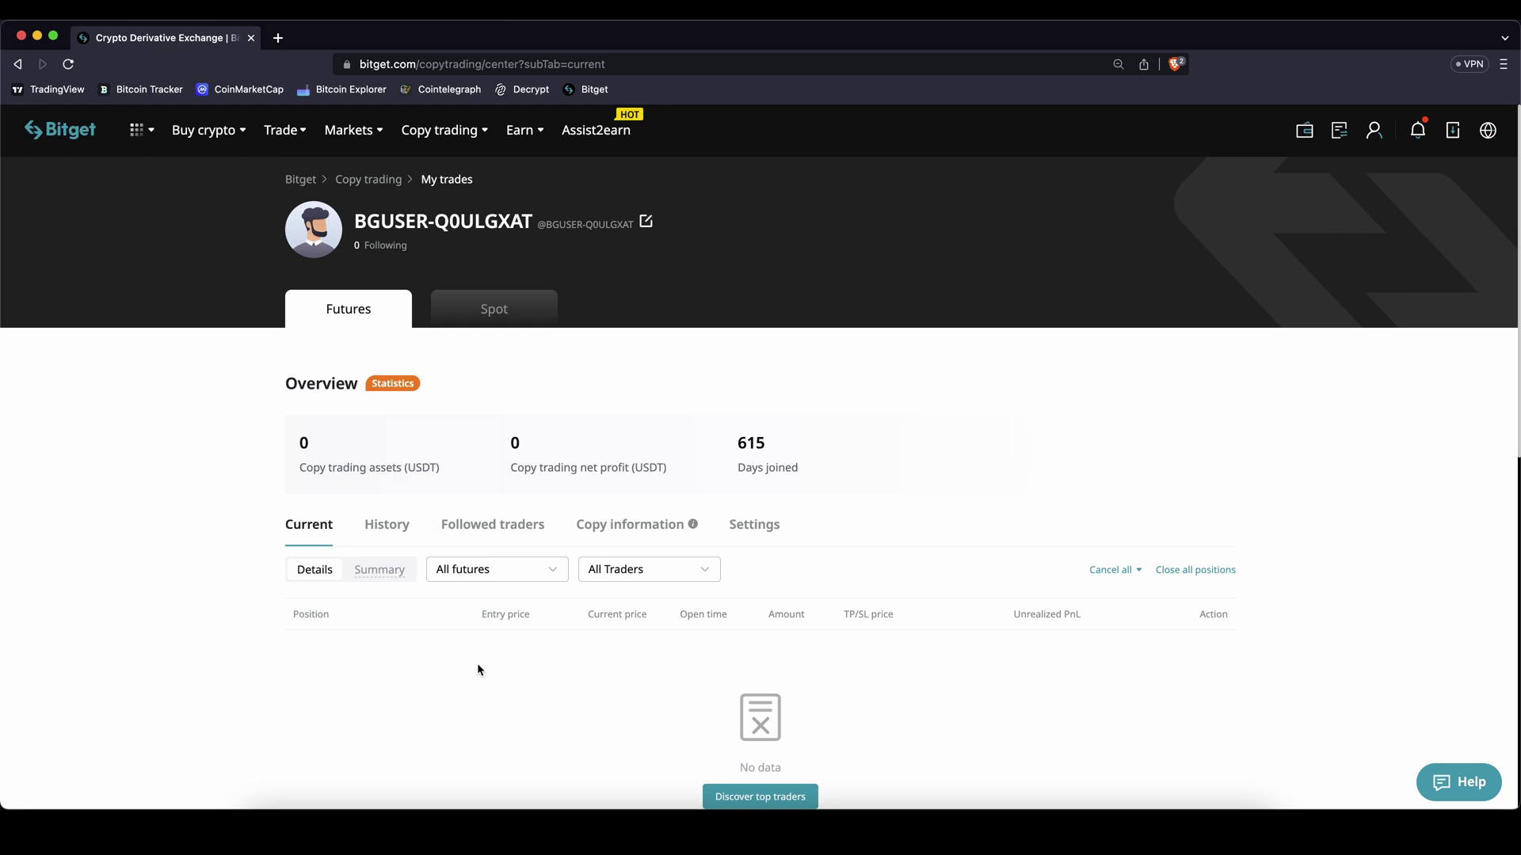
click(469, 529)
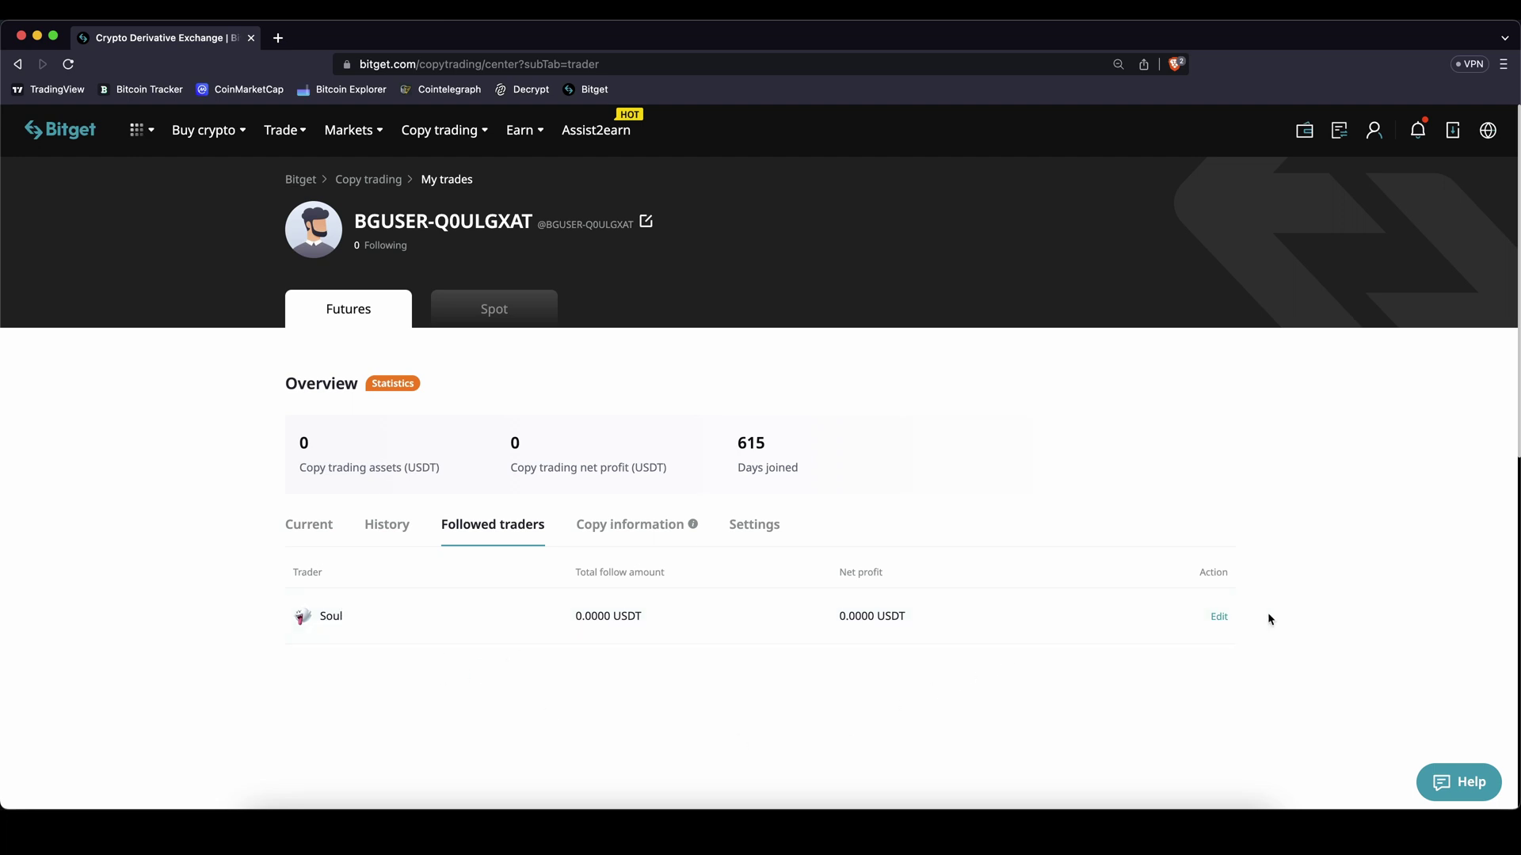
- Unfollow the copied trader from its Edit settings, confirm, and verify no traders remain followed
click(1218, 617)
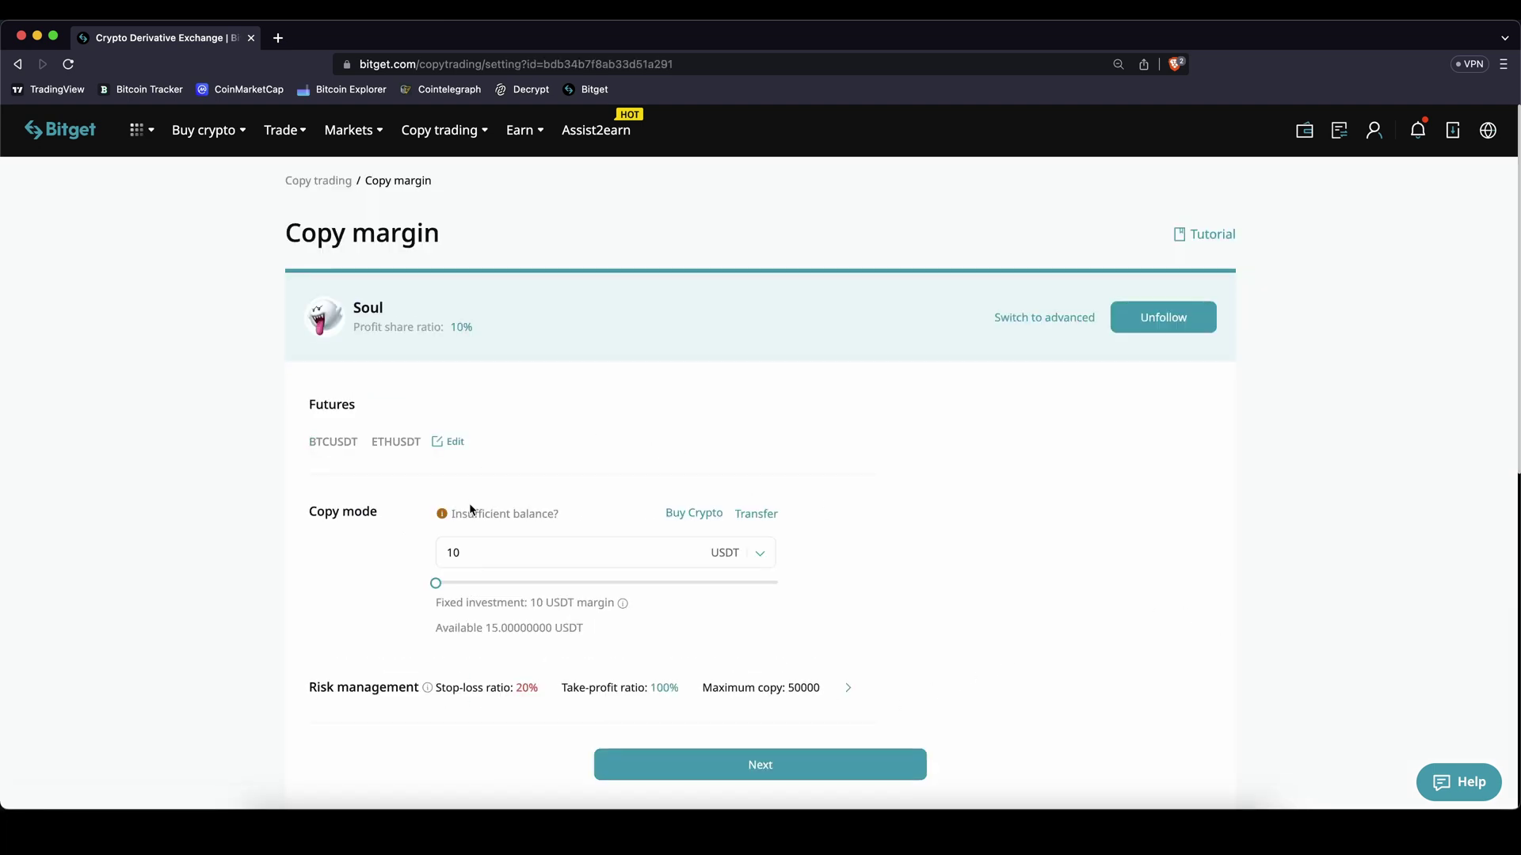
drag(471, 553, 420, 550)
click(1161, 327)
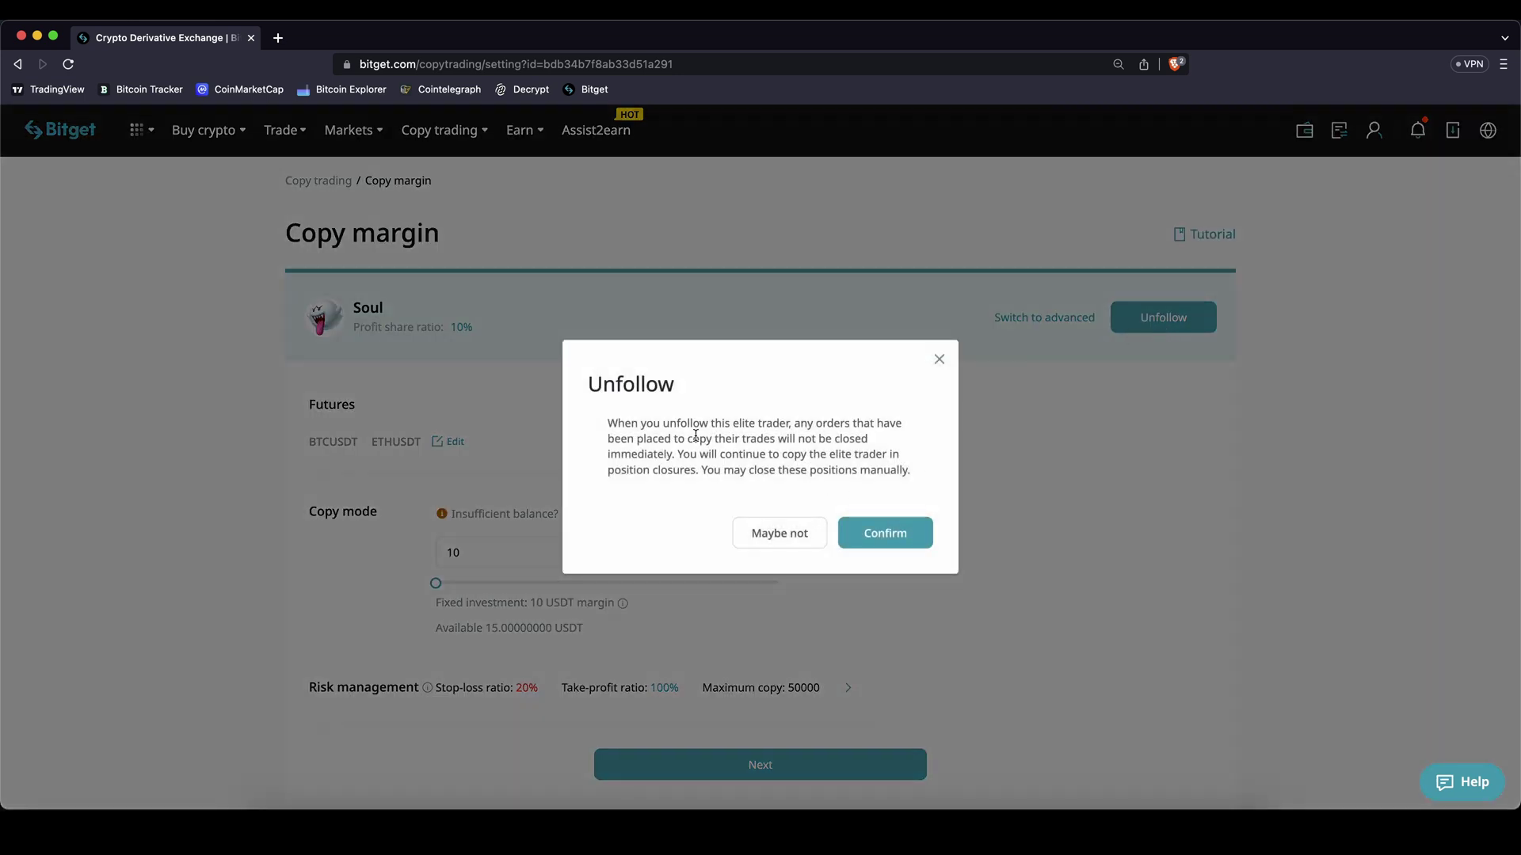
drag(679, 425, 885, 475)
click(885, 475)
click(885, 533)
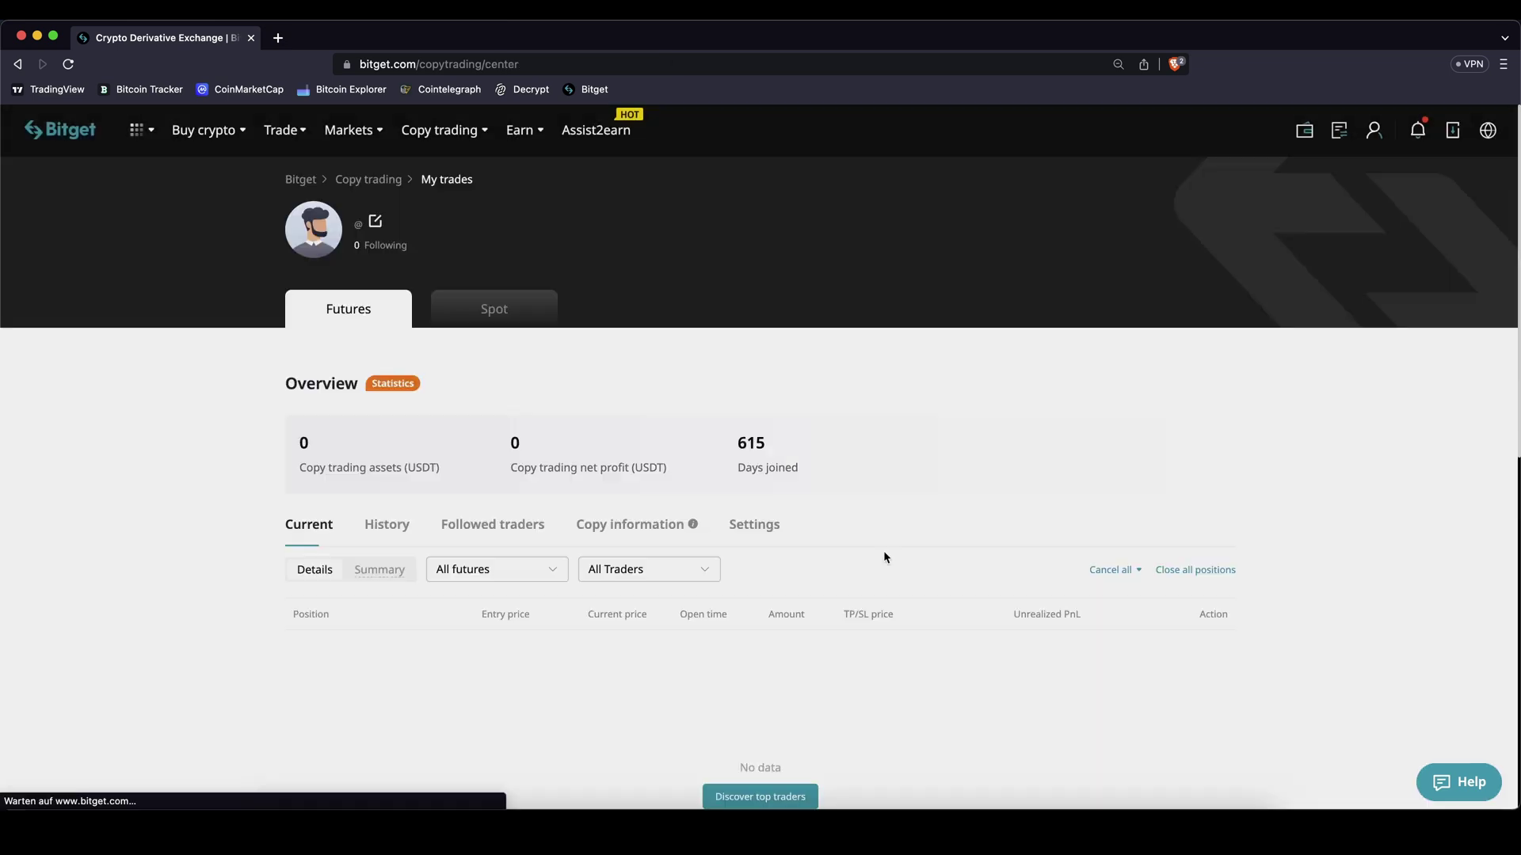
click(483, 496)
scroll(500, 536, down, 1)
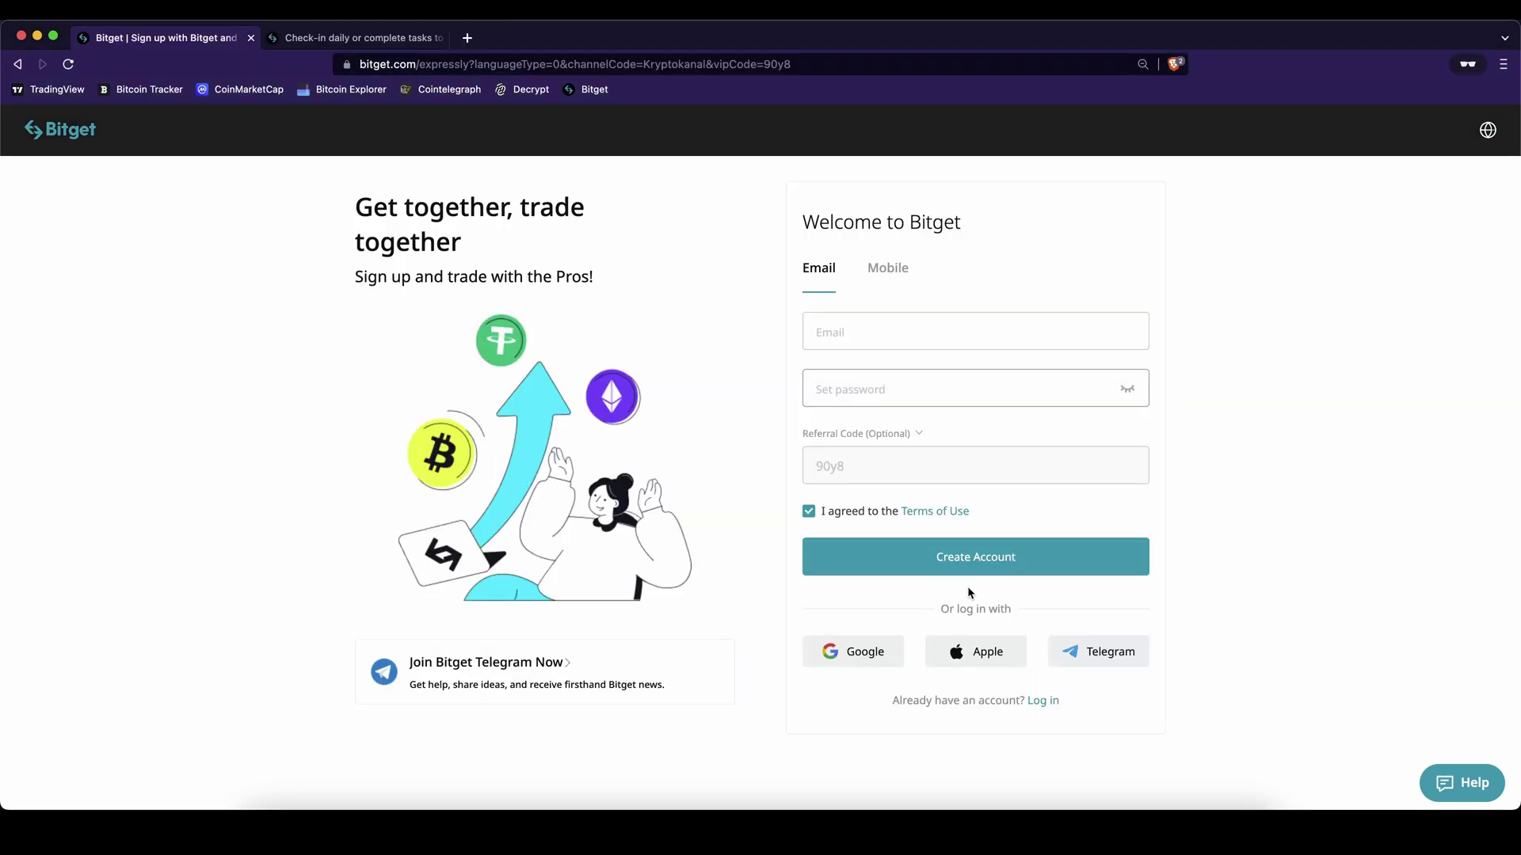
click(357, 37)
scroll(707, 554, down, 6)
scroll(707, 602, down, 1)
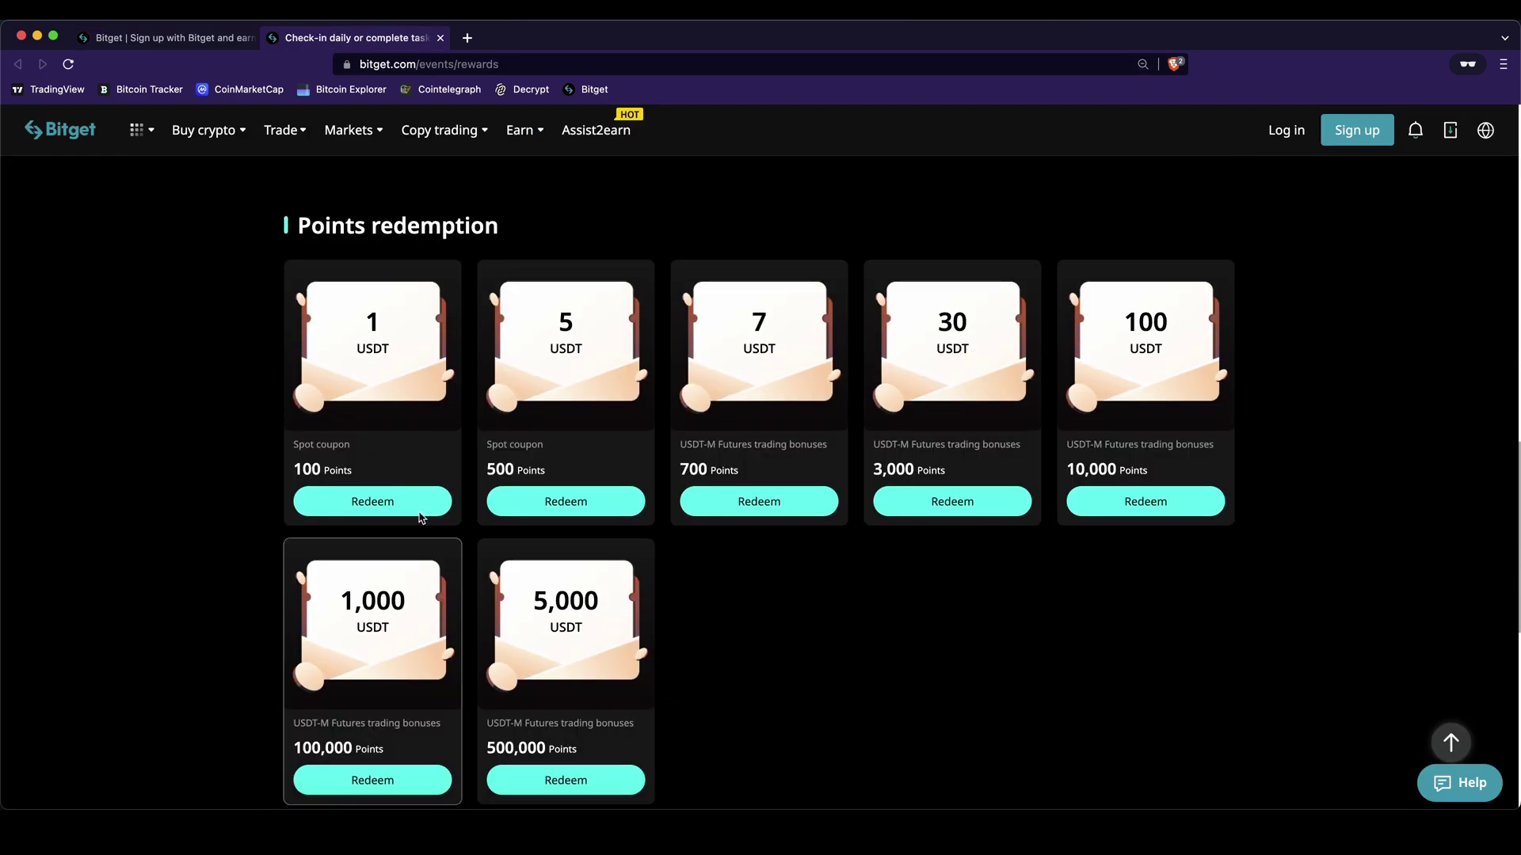
click(141, 46)
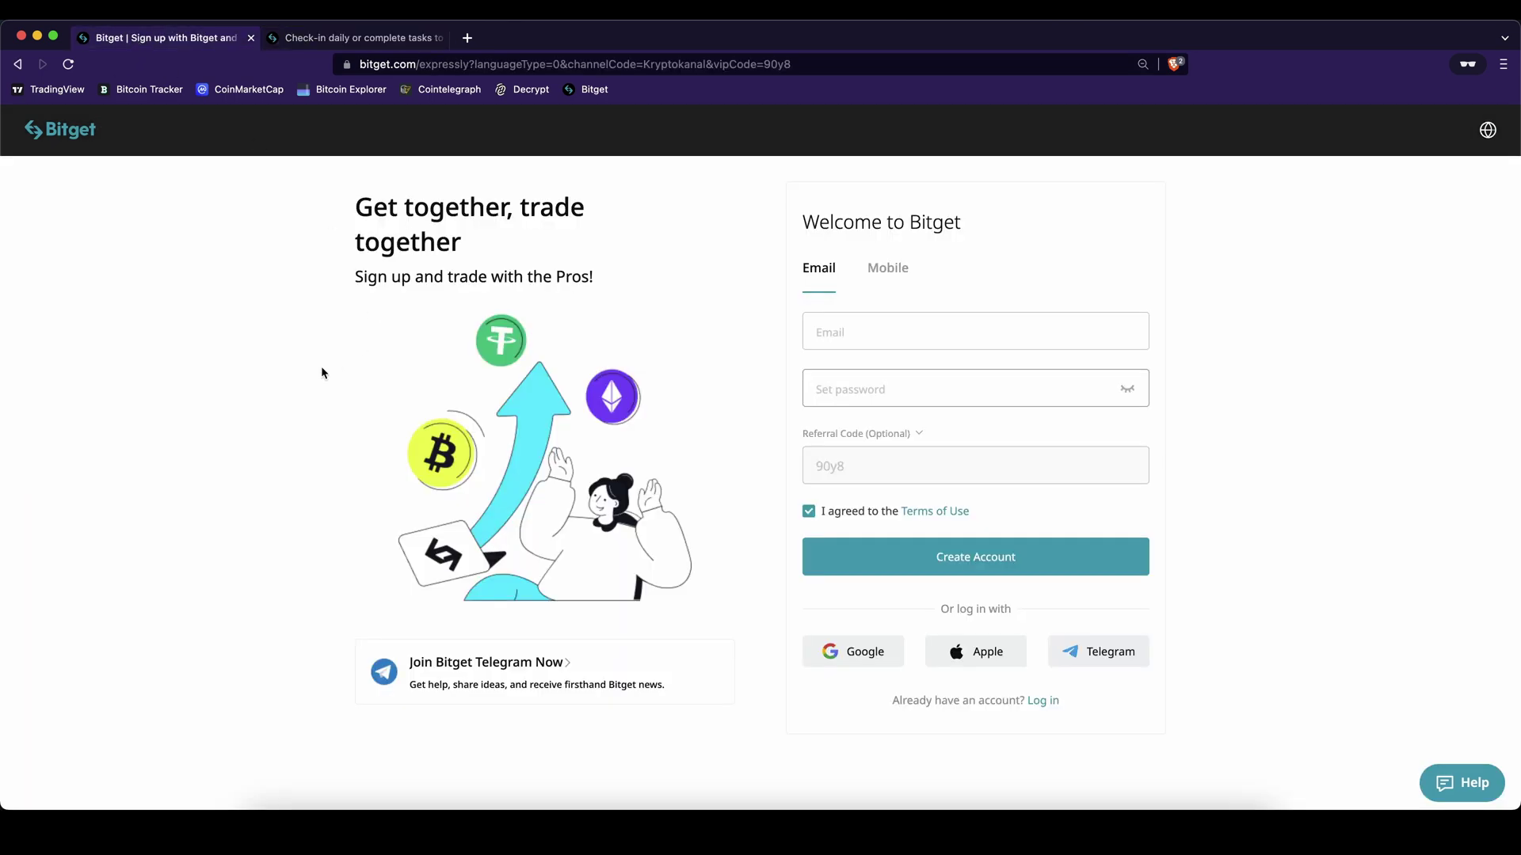